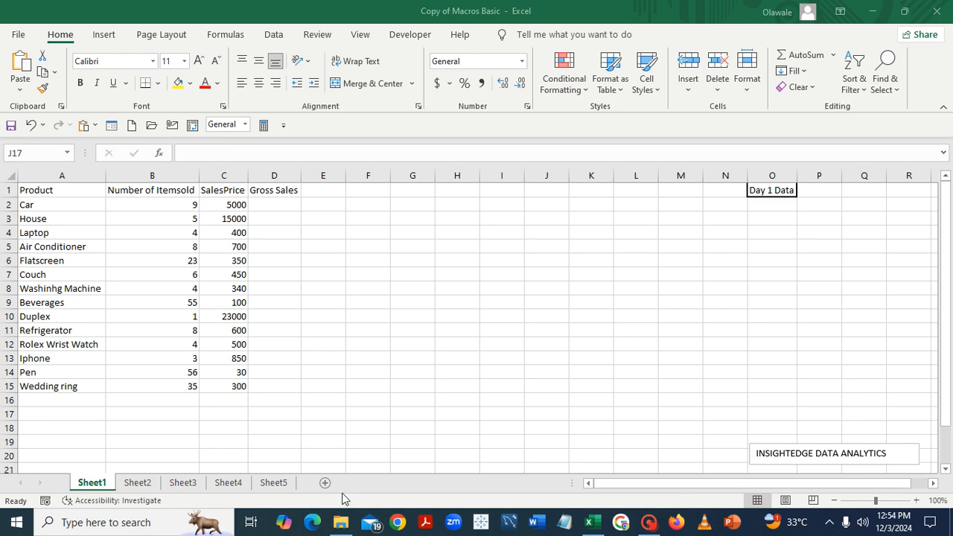
pyautogui.click(144, 488)
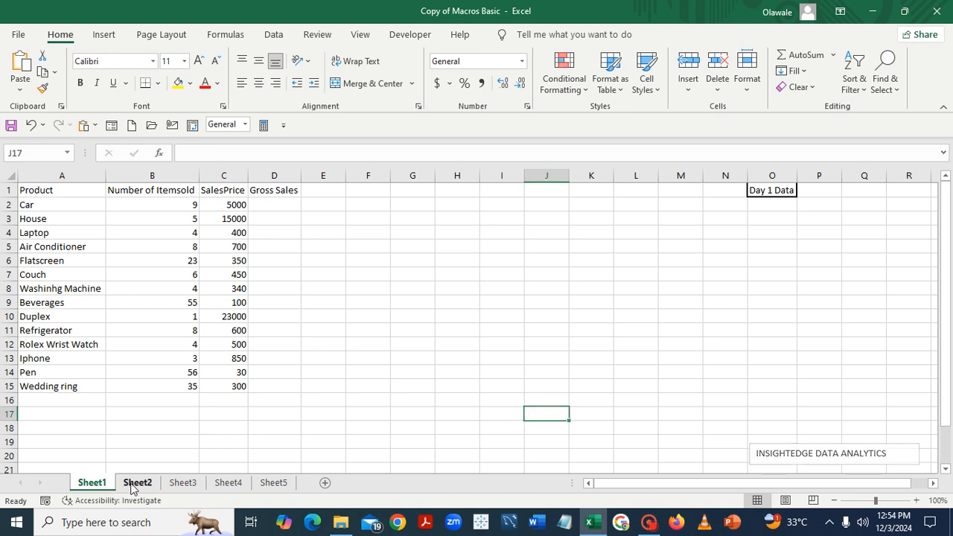
pyautogui.click(129, 485)
pyautogui.click(92, 484)
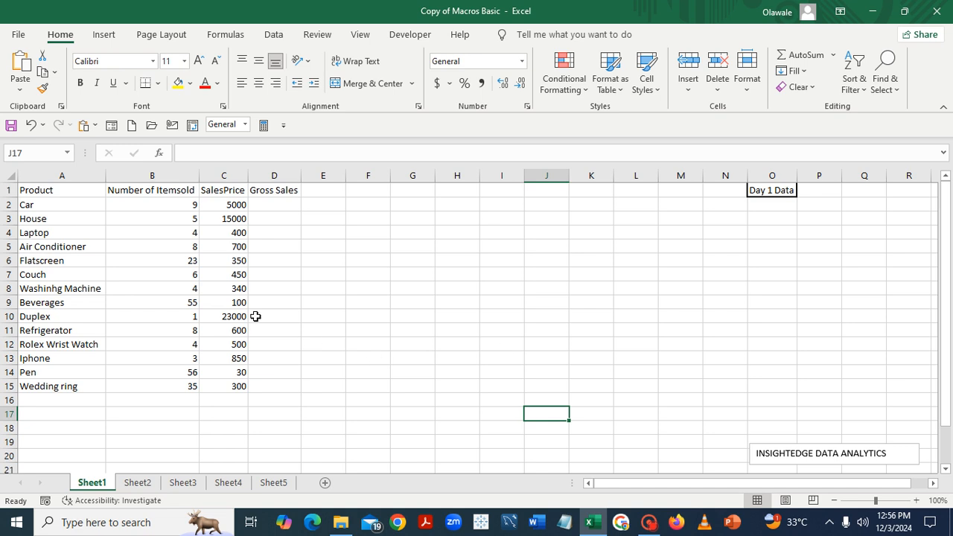
# Set up a new macro recording and name the macro Sales_Data
pyautogui.click(406, 40)
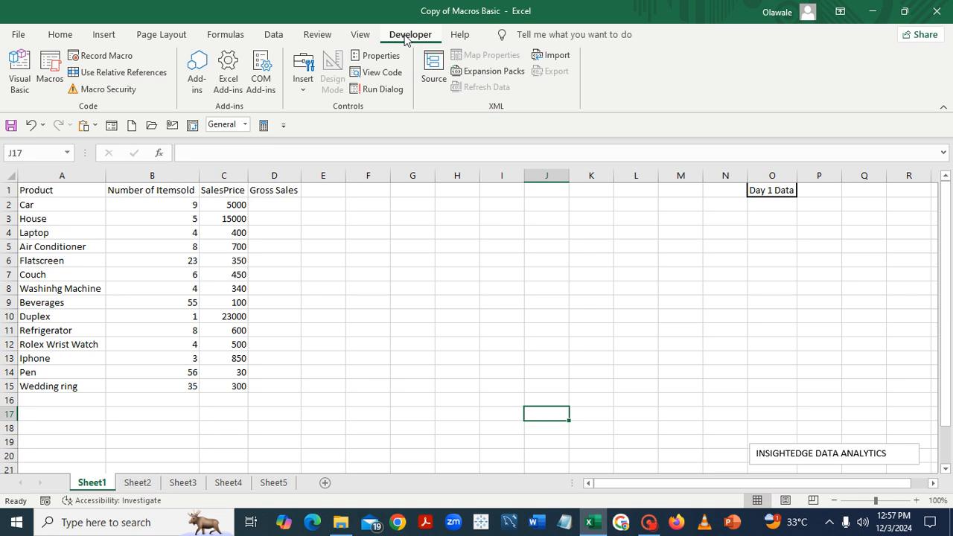
pyautogui.click(106, 56)
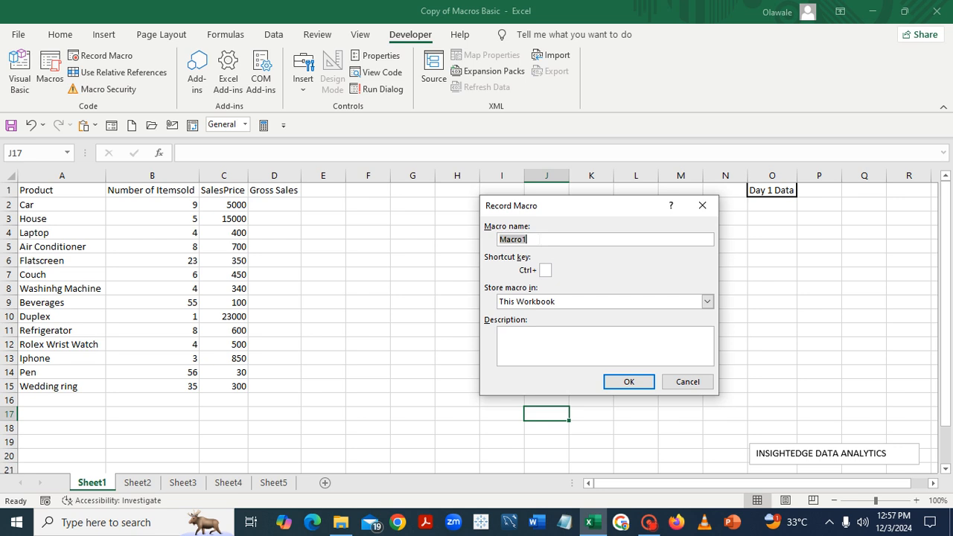
pyautogui.press('BackSpace')
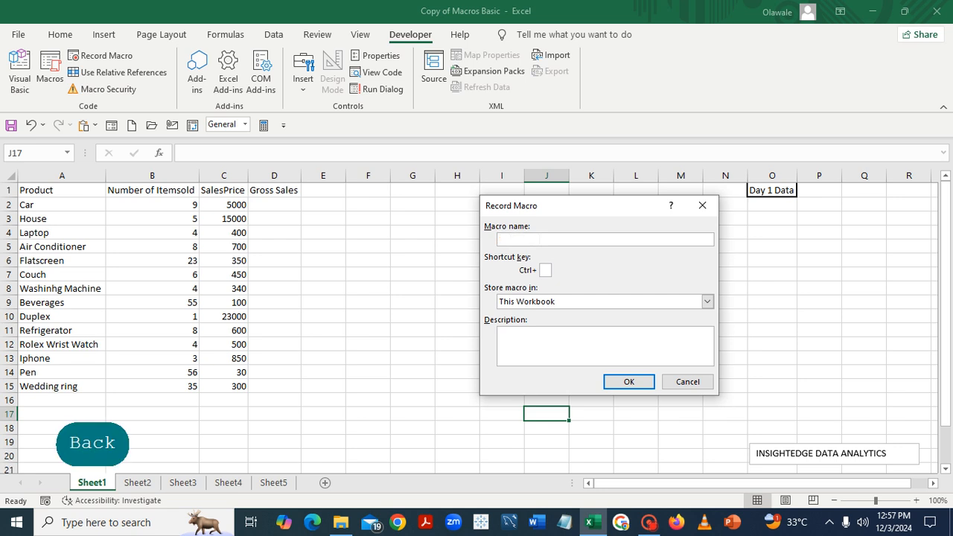
pyautogui.write('S')
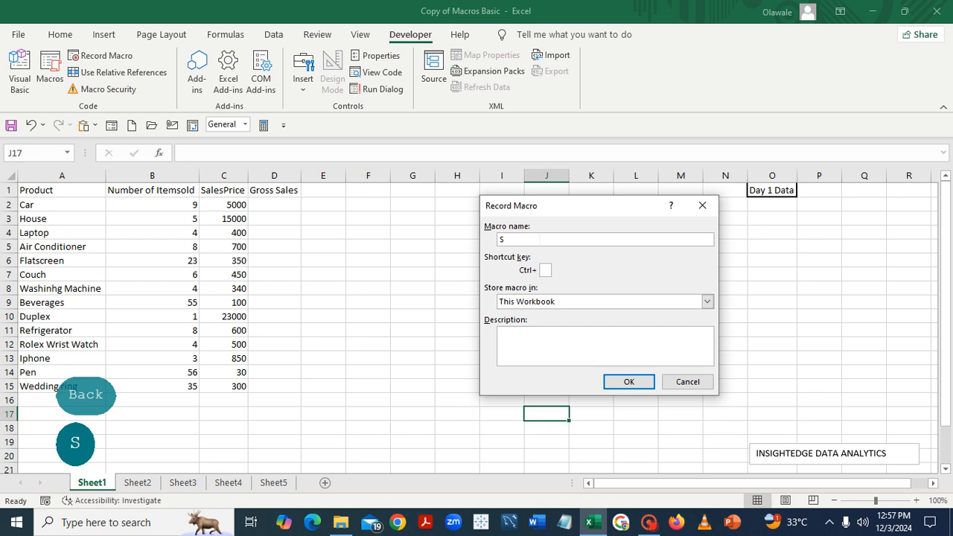
pyautogui.write('ales')
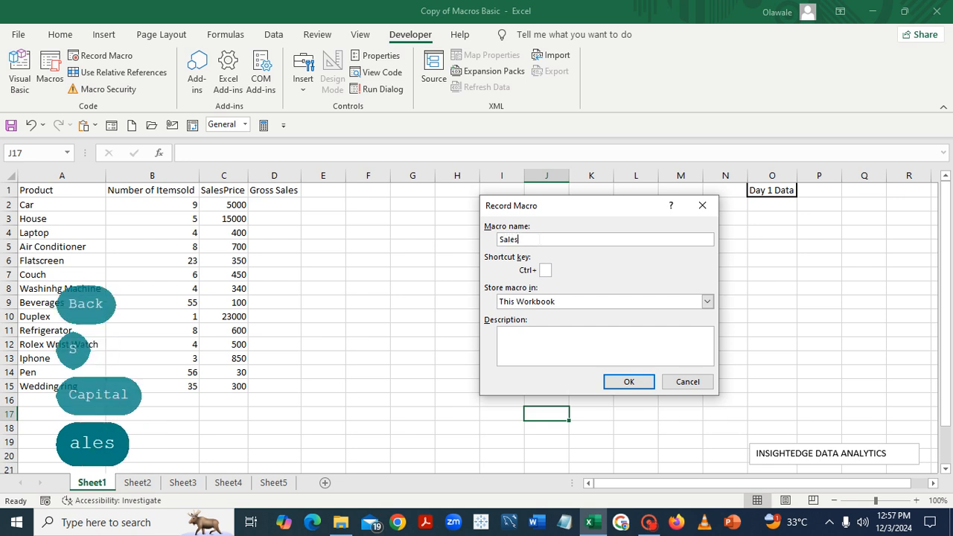
pyautogui.write('_')
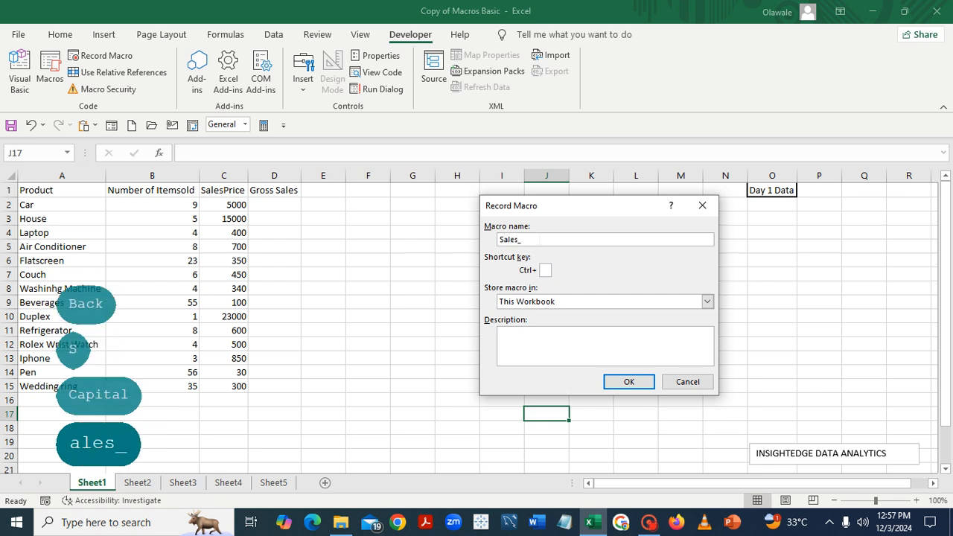
pyautogui.write('Data')
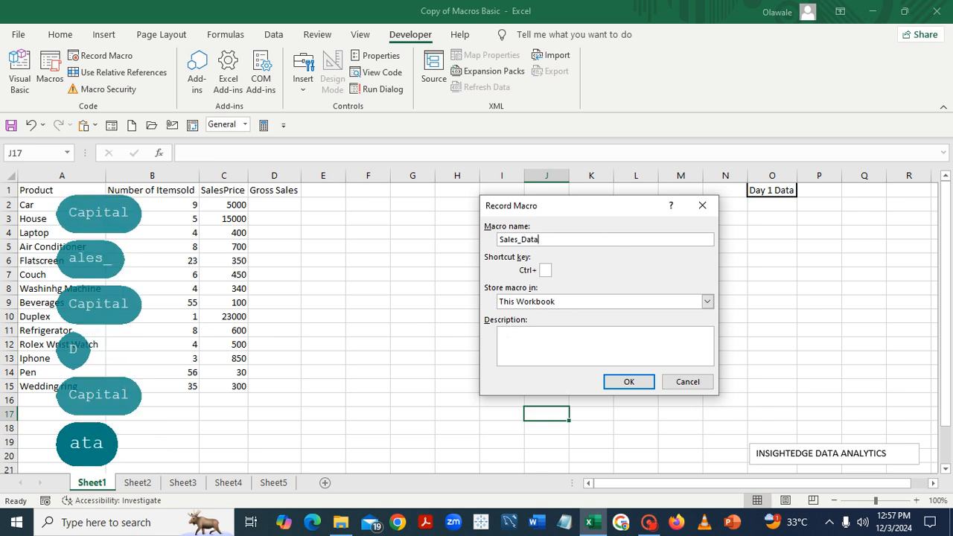
# Enter the macro description "sales data automation with the use of macros" and start recording
pyautogui.click(508, 335)
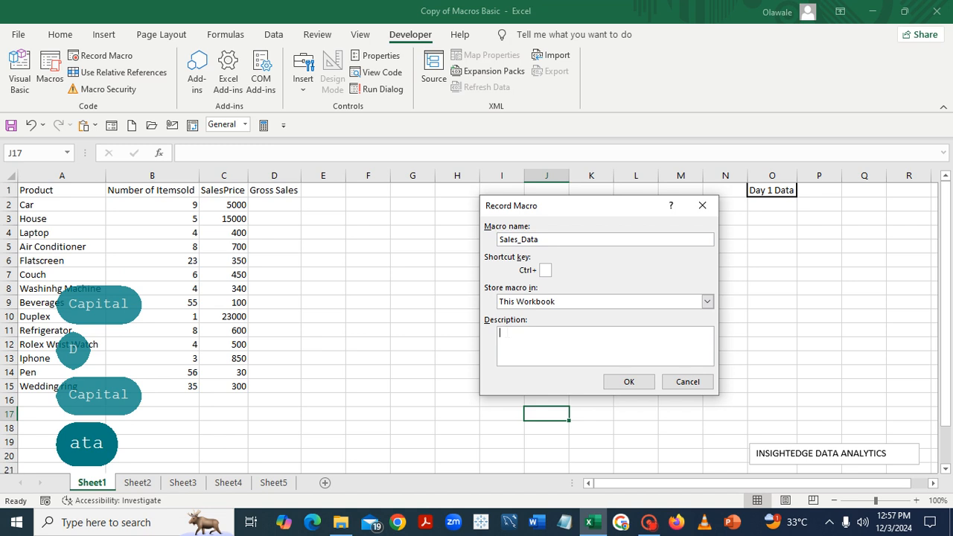
pyautogui.write('s')
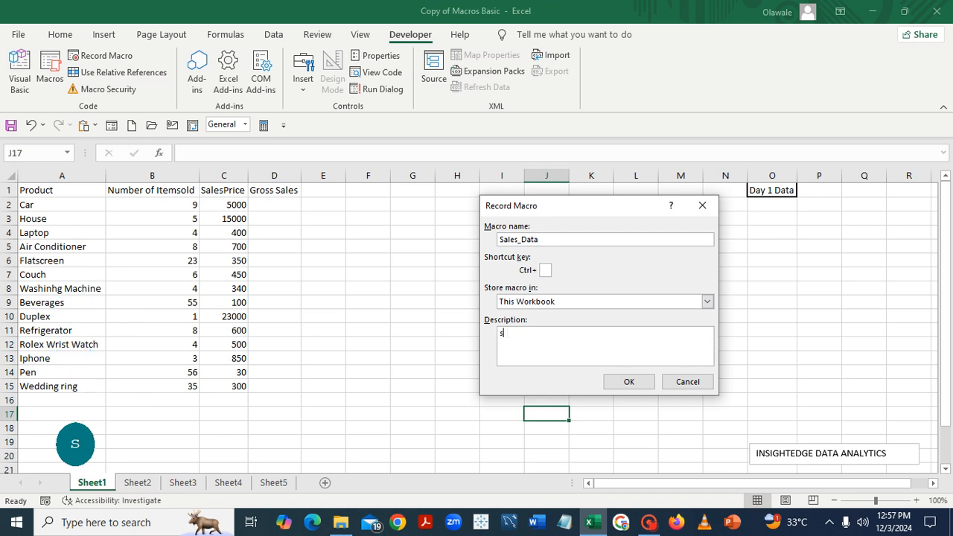
pyautogui.write('ales')
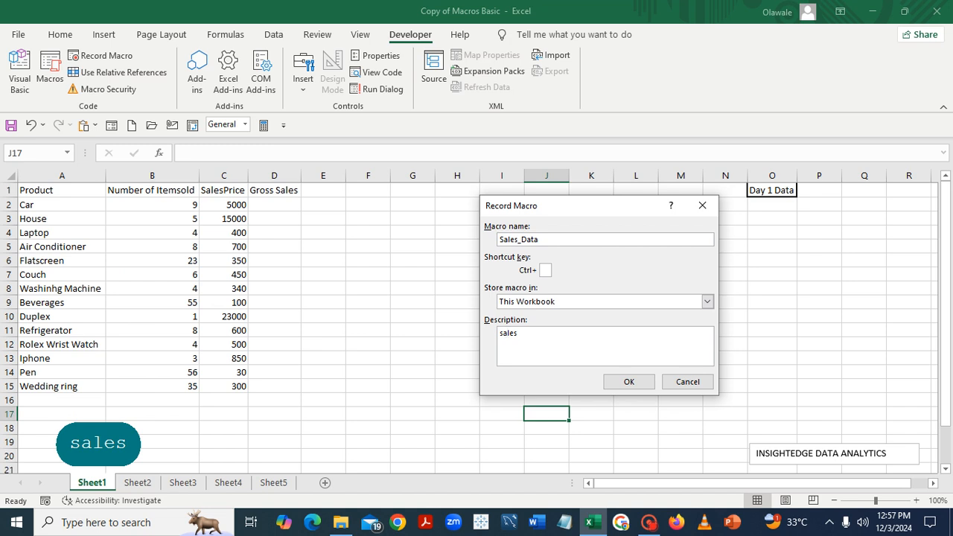
pyautogui.write(' data')
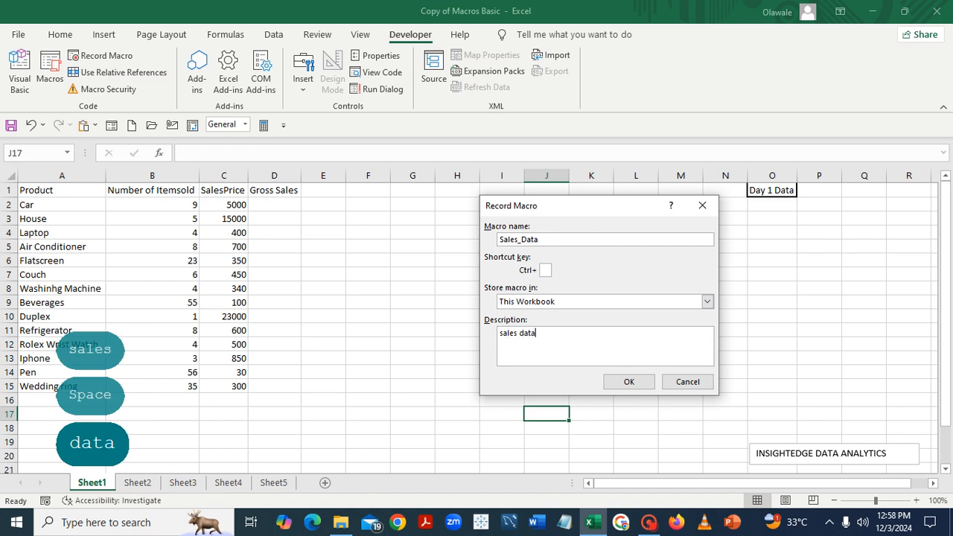
pyautogui.write(' au')
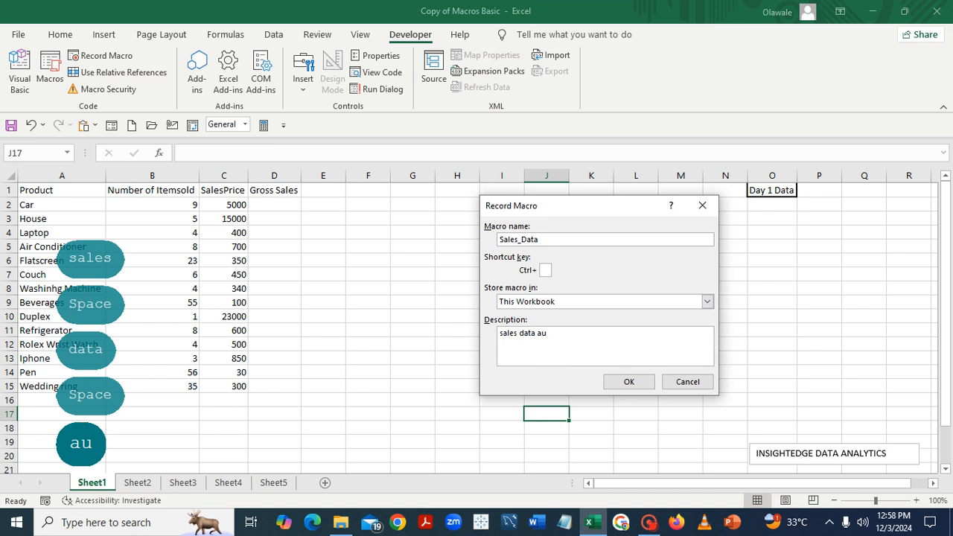
pyautogui.write('toma')
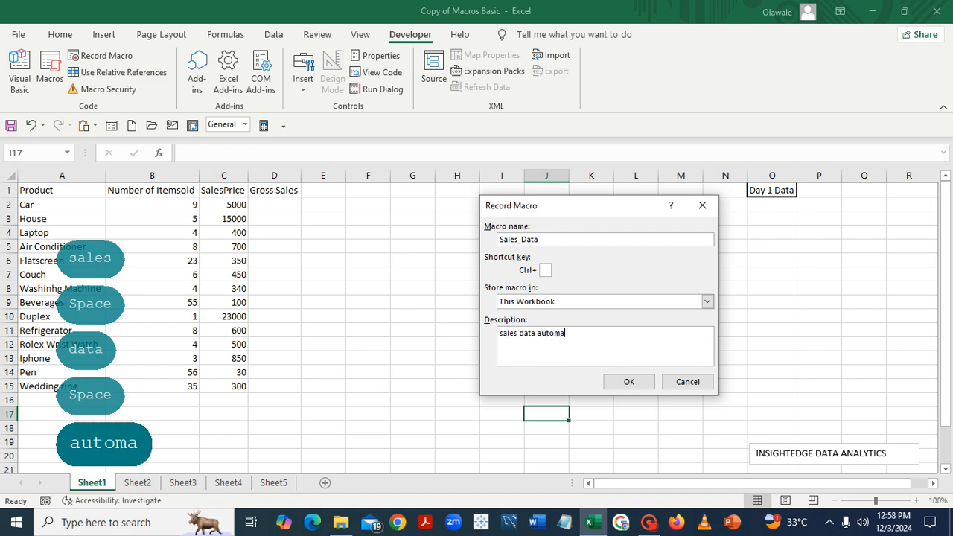
pyautogui.write('tion ')
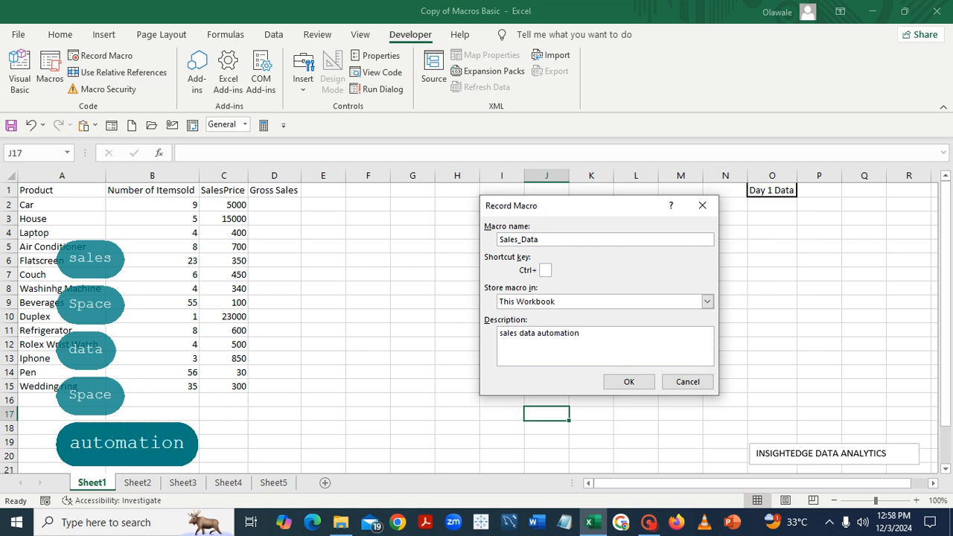
pyautogui.write('with ')
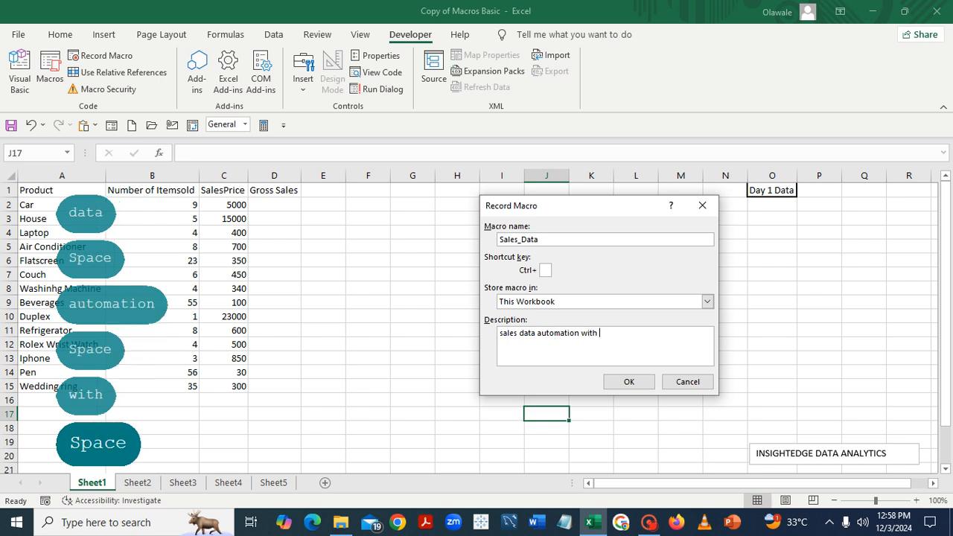
pyautogui.write('the u')
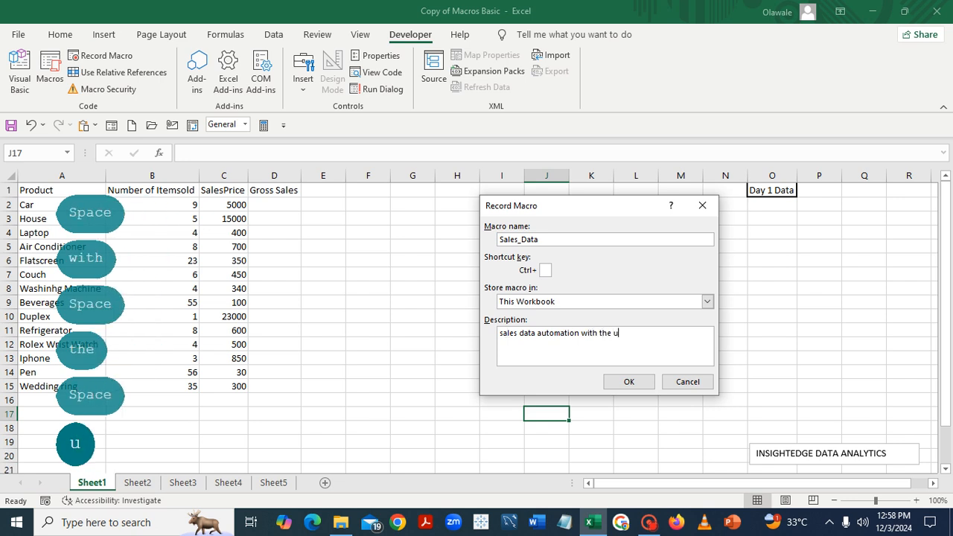
pyautogui.write('se of ')
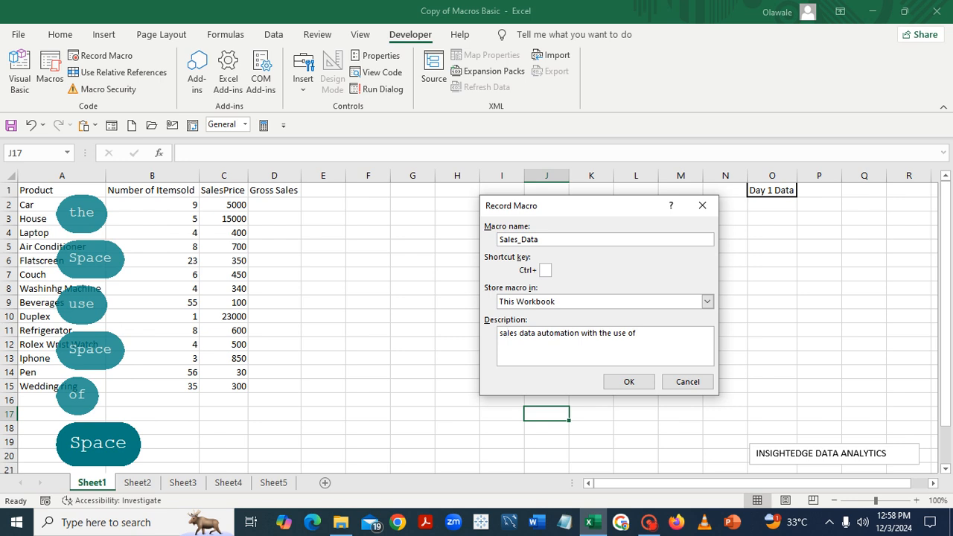
pyautogui.write('macros')
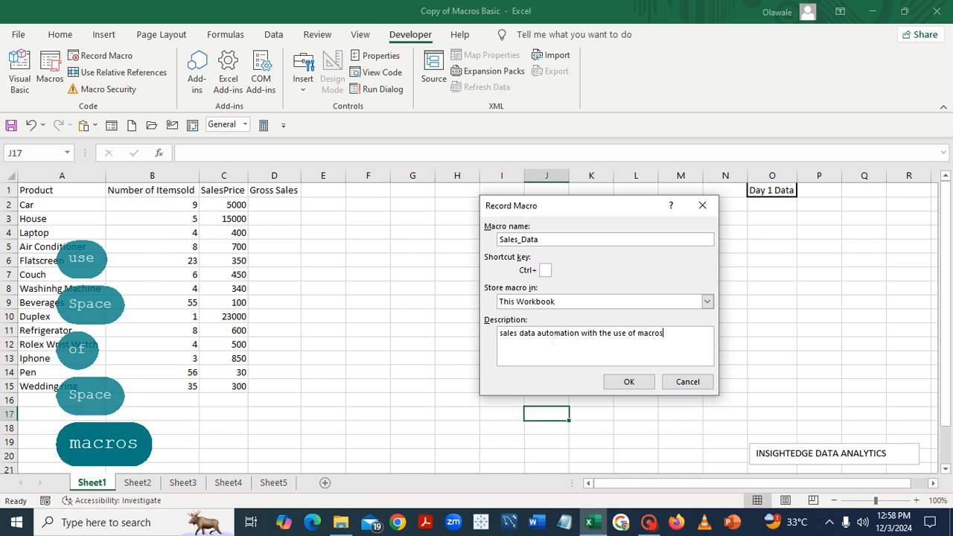
pyautogui.click(630, 382)
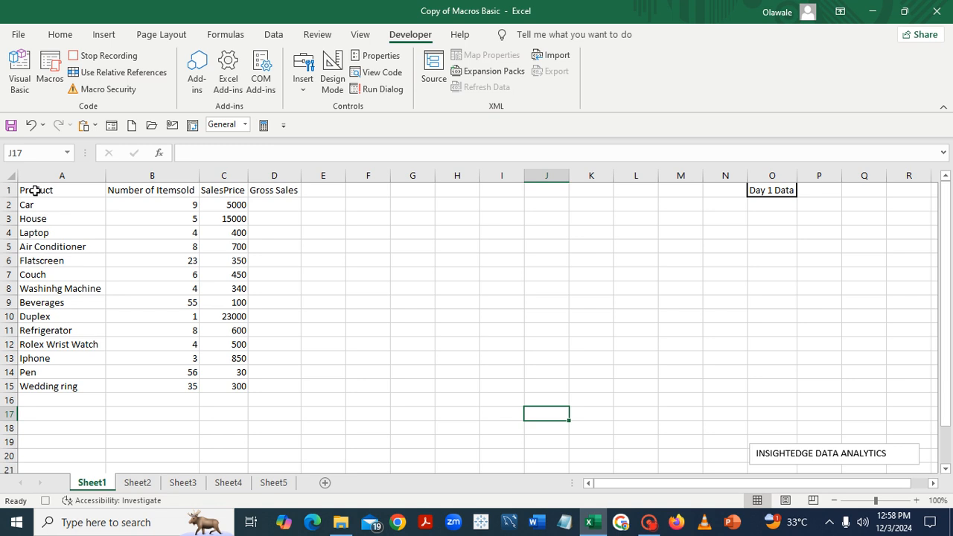
# Apply All Borders to the product sales table in A1:D15 on Sheet1
pyautogui.moveTo(37, 196)
pyautogui.mouseDown()
pyautogui.moveTo(92, 266)
pyautogui.moveTo(183, 340)
pyautogui.moveTo(277, 377)
pyautogui.moveTo(277, 395)
pyautogui.mouseUp()
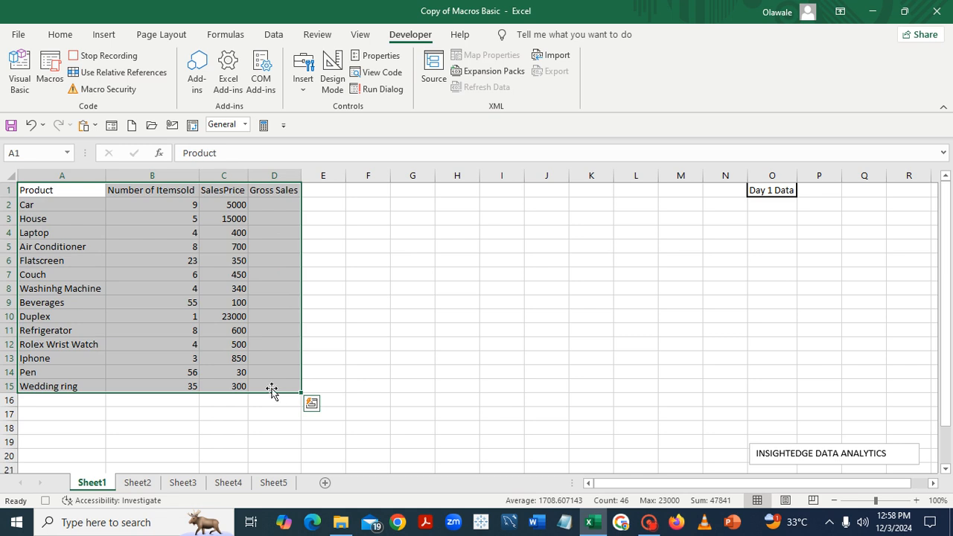
pyautogui.click(61, 36)
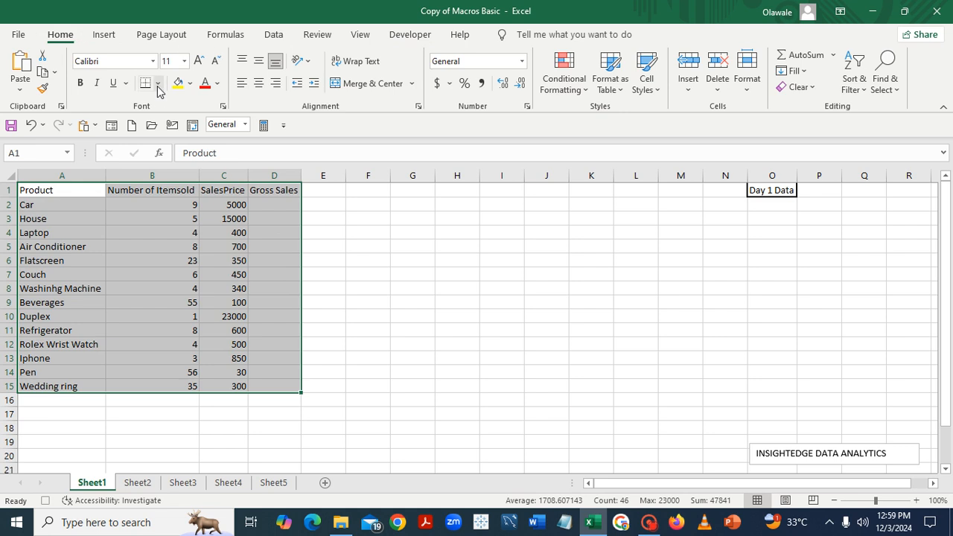
pyautogui.click(158, 83)
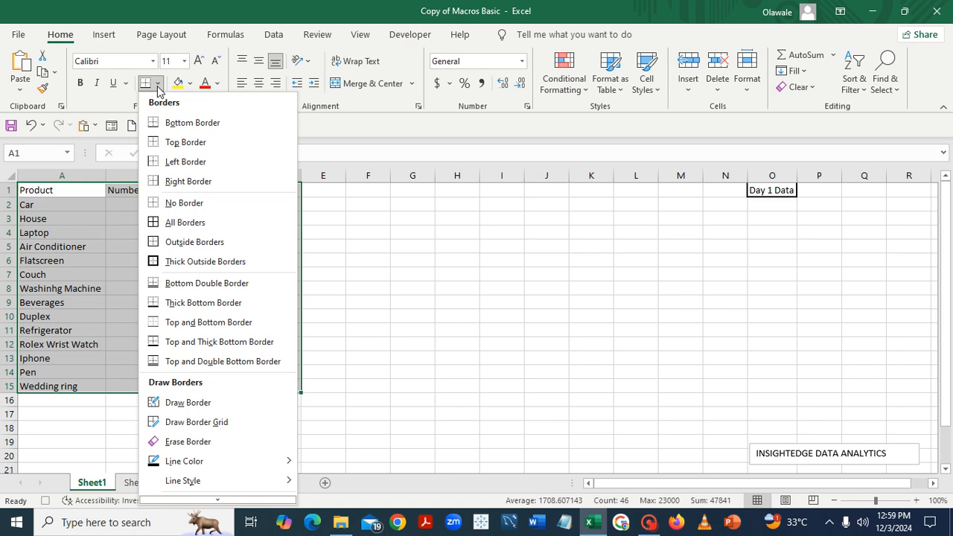
pyautogui.click(181, 223)
pyautogui.click(522, 301)
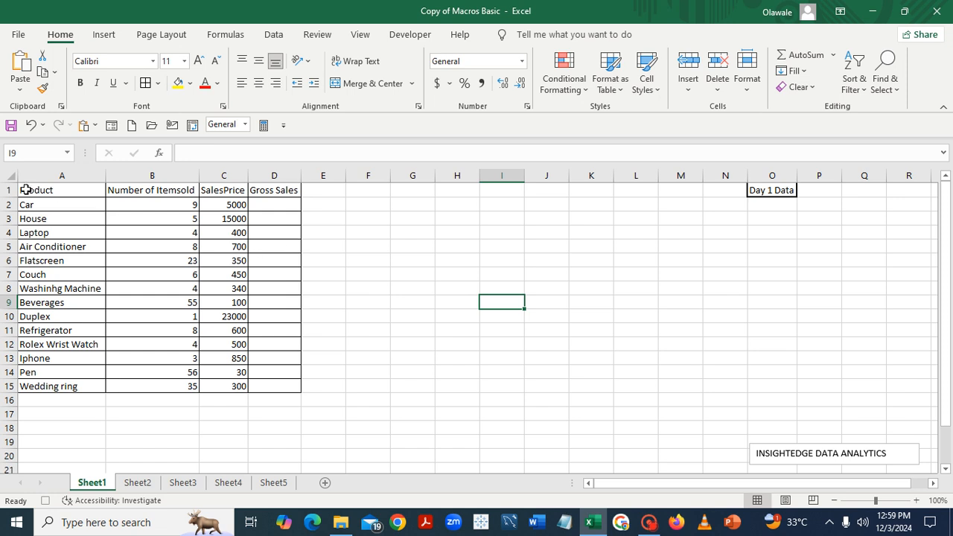
# Make the header row A1:D1 bold and fill it with the standard orange color
pyautogui.moveTo(26, 190); pyautogui.dragTo(287, 191)
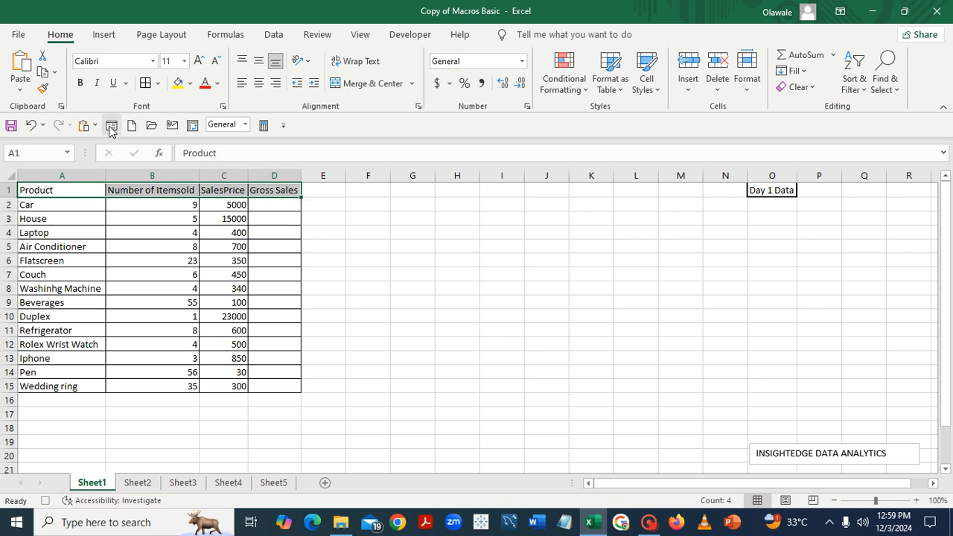
pyautogui.click(81, 87)
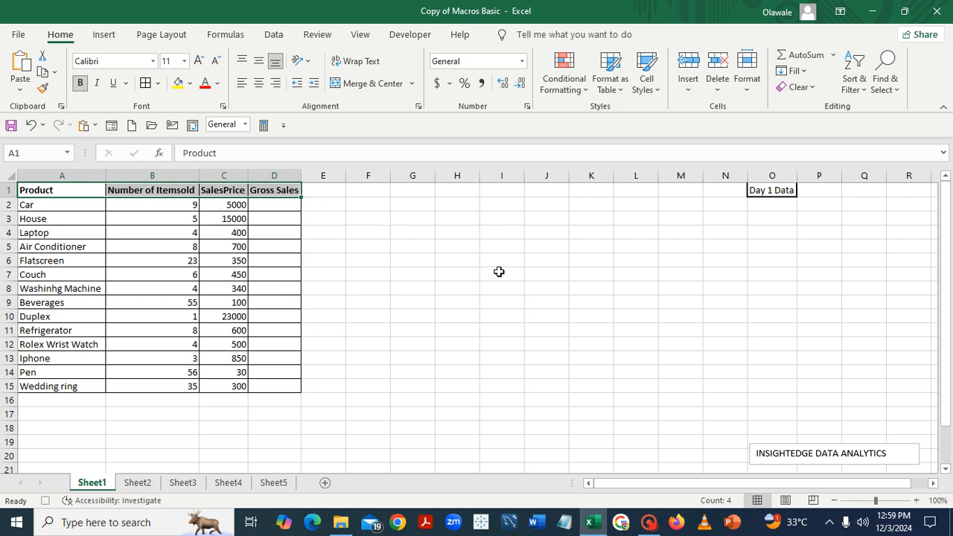
pyautogui.click(191, 87)
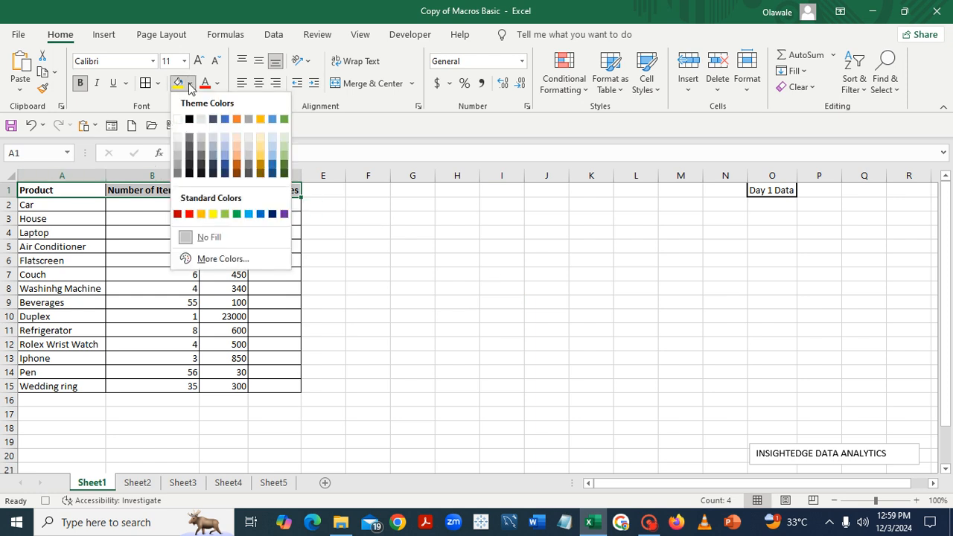
pyautogui.click(201, 214)
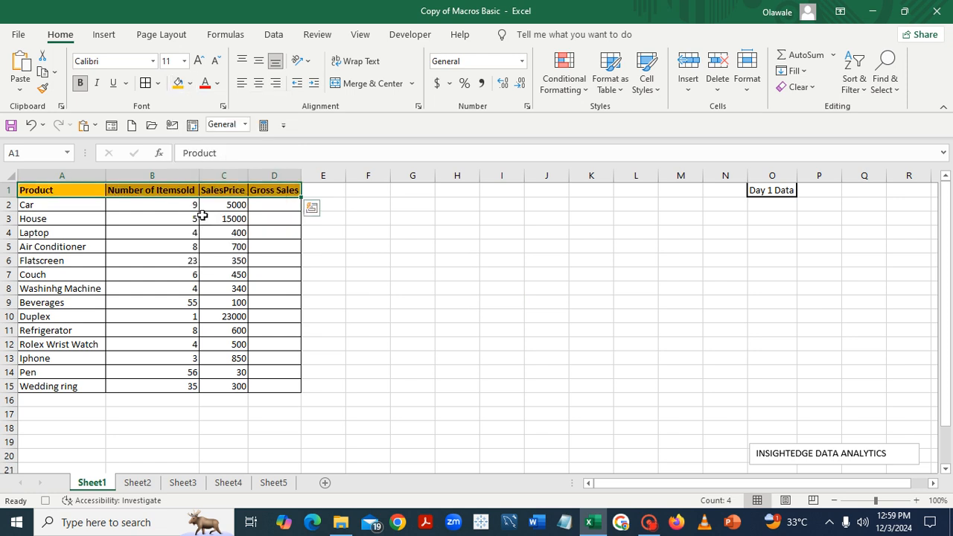
pyautogui.click(462, 271)
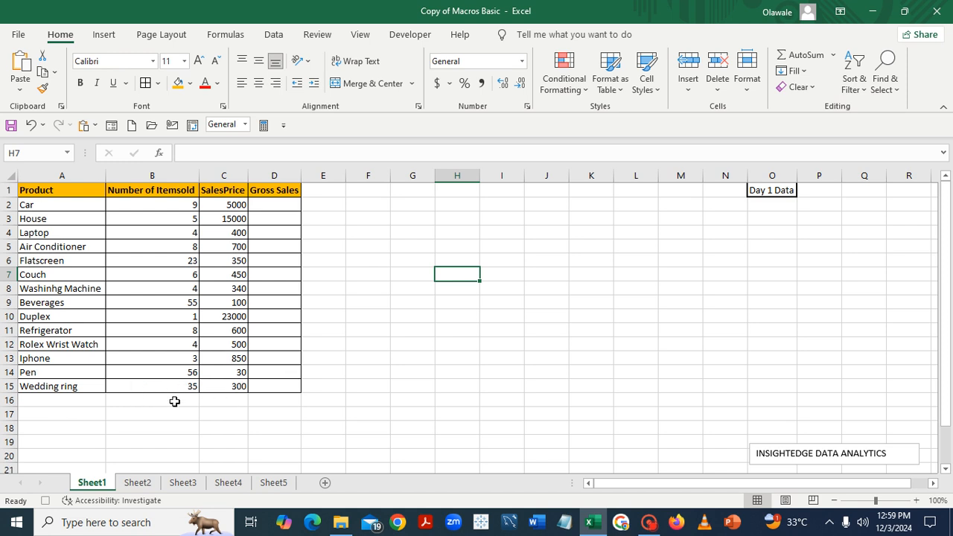
# Total the Number of Itemsold column in B16 with the formula =SUM(B2:B15)
pyautogui.click(145, 401)
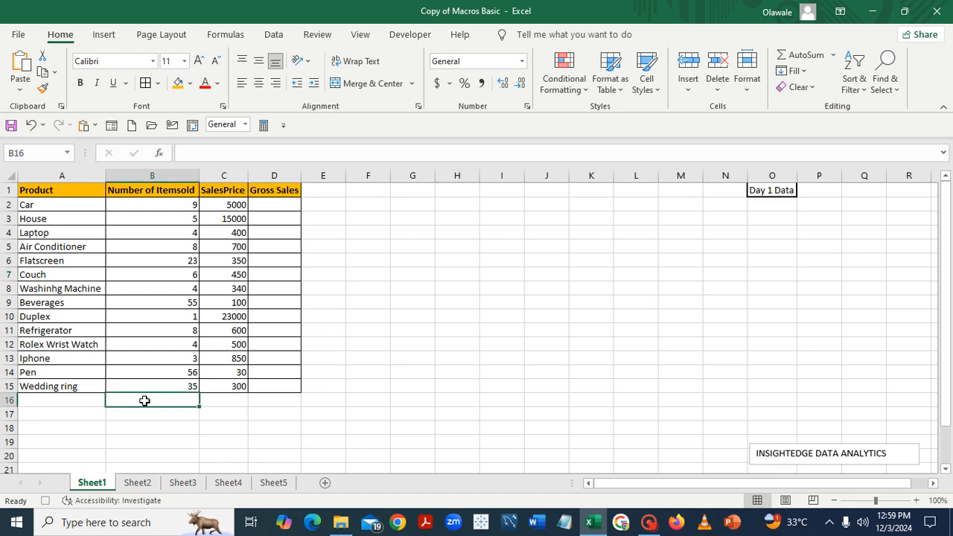
pyautogui.write('=sum')
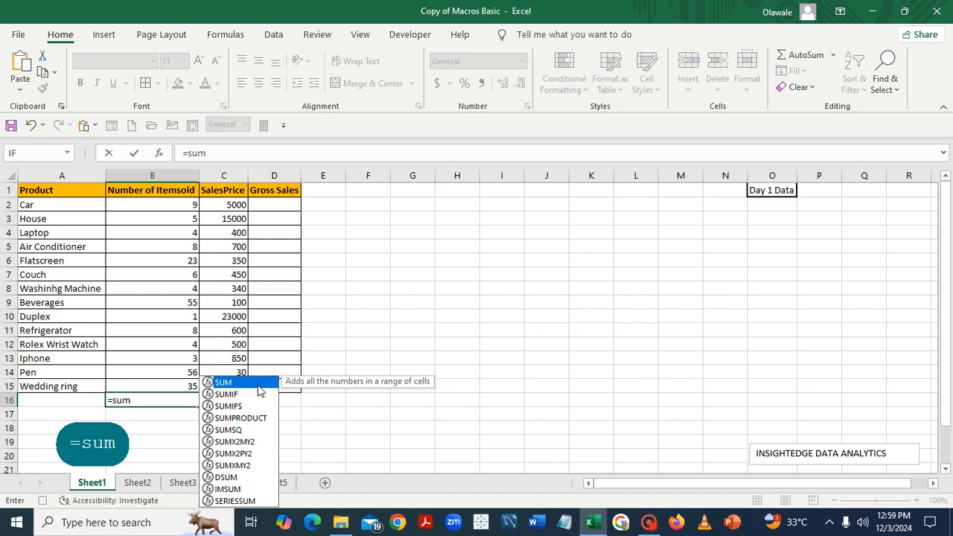
pyautogui.doubleClick(258, 385)
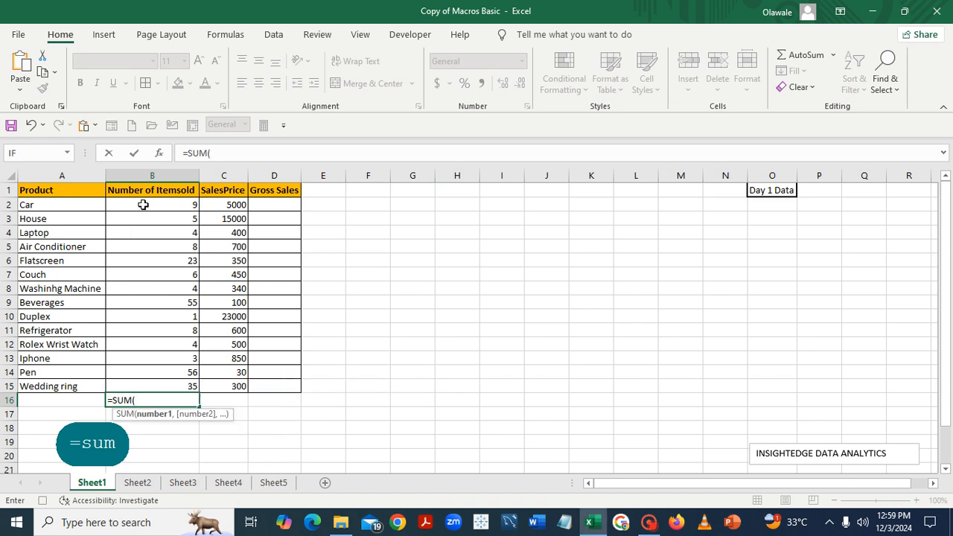
pyautogui.moveTo(144, 204); pyautogui.dragTo(160, 383)
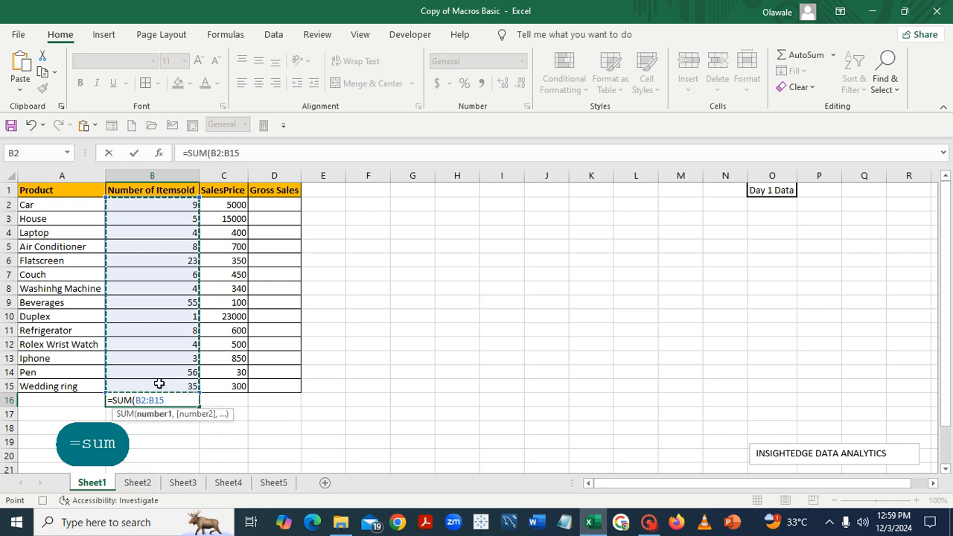
pyautogui.write(')')
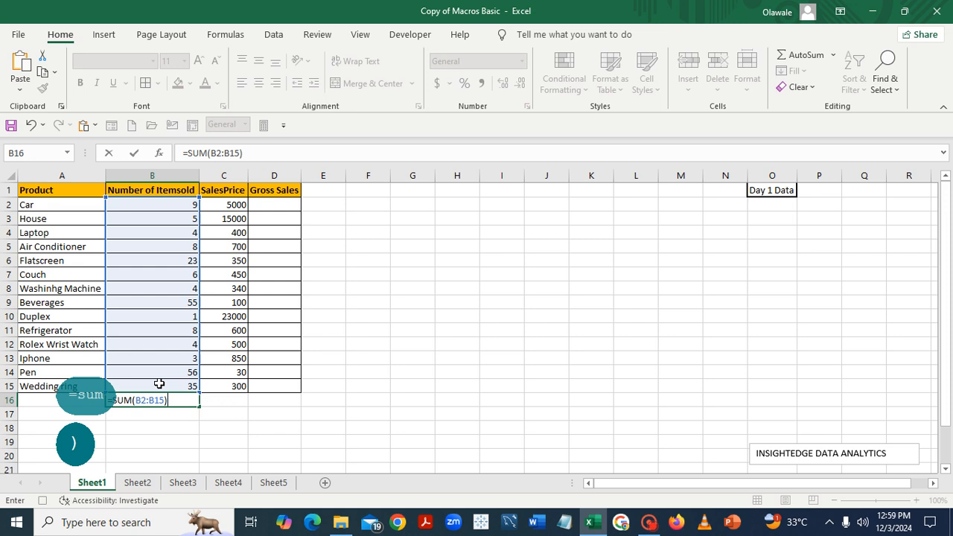
pyautogui.press('Return')
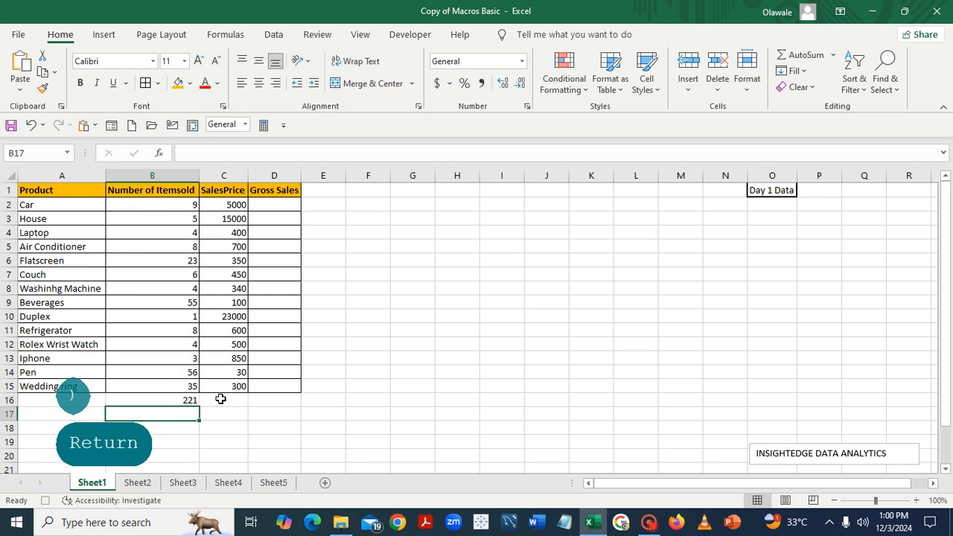
# Apply Thick Outside Borders to the items-sold total in B16
pyautogui.click(178, 400)
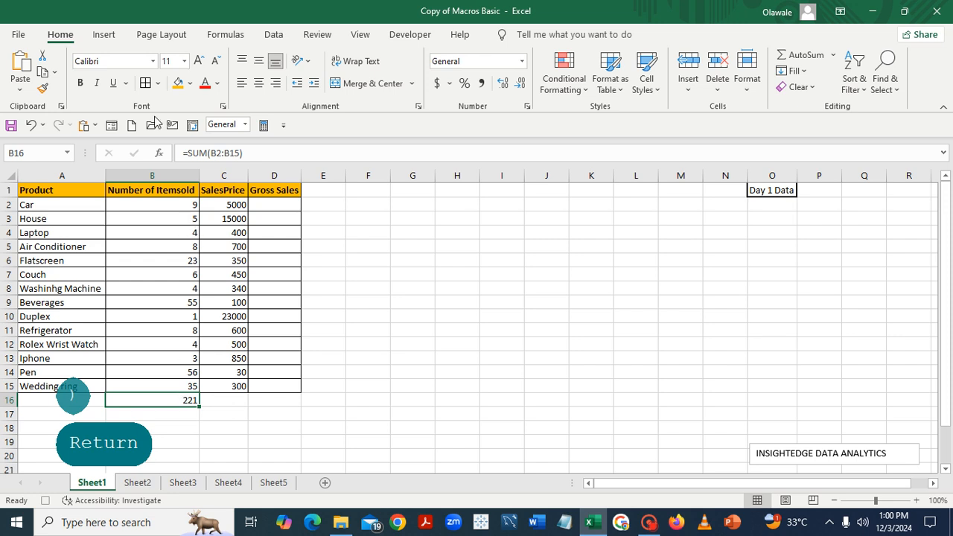
pyautogui.click(158, 84)
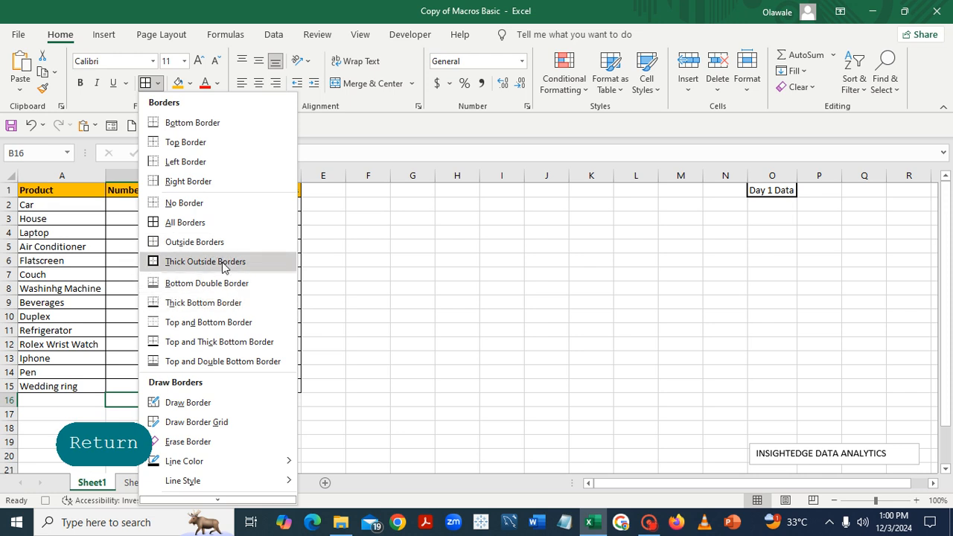
pyautogui.click(223, 265)
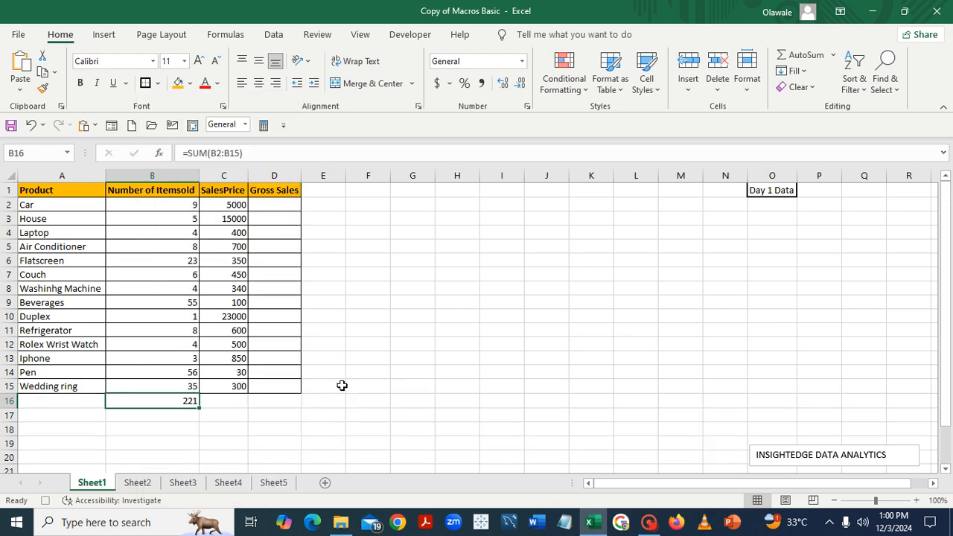
pyautogui.click(400, 424)
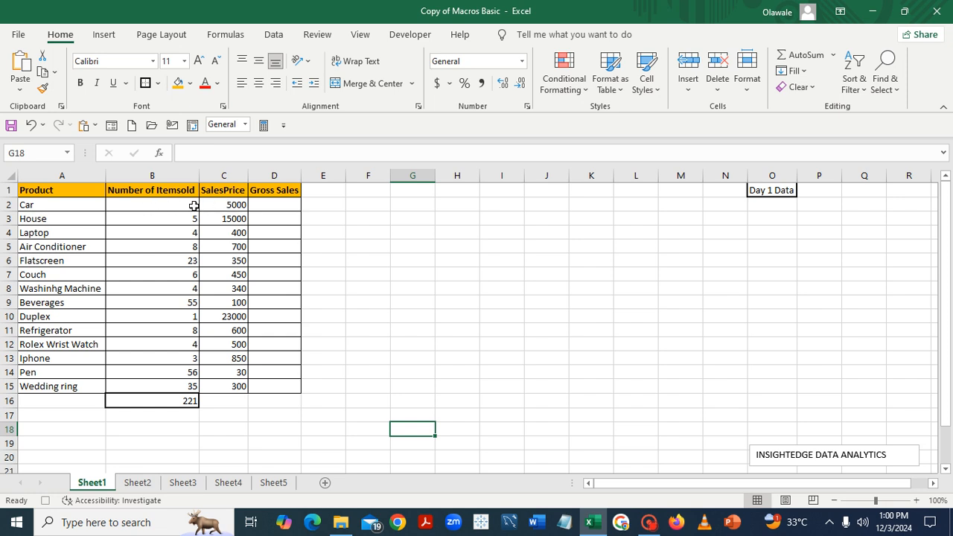
# Calculate Gross Sales in D2 with the formula =B2*C2 and fill it down through D15
pyautogui.click(270, 204)
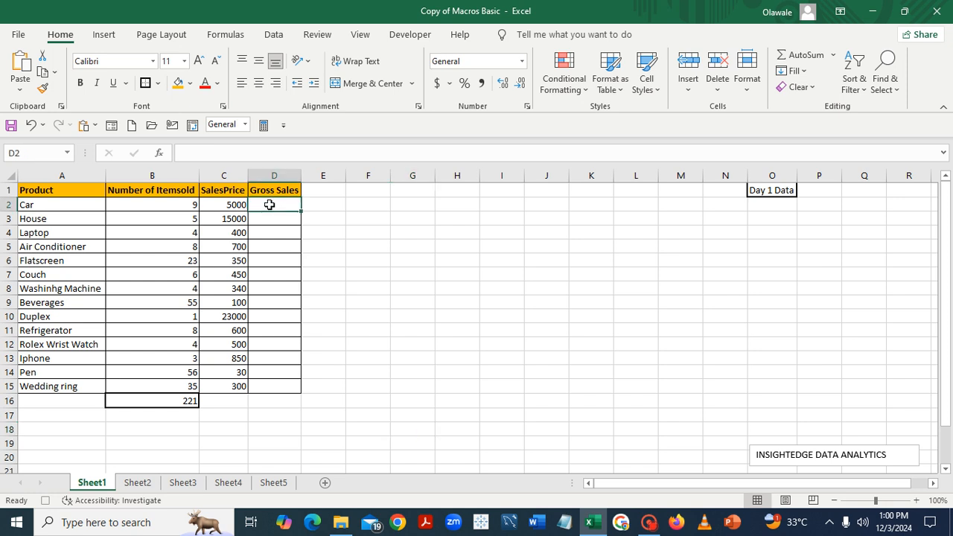
pyautogui.write('=')
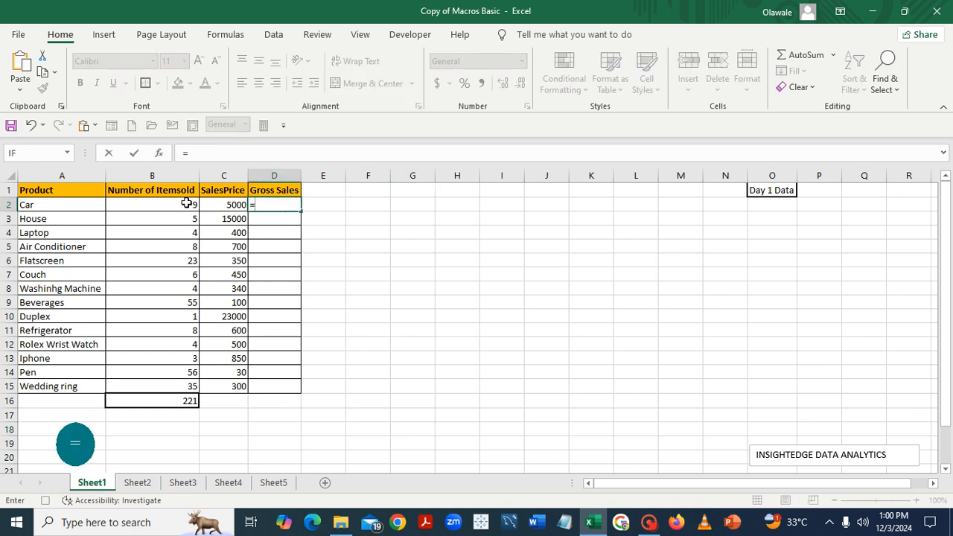
pyautogui.click(186, 203)
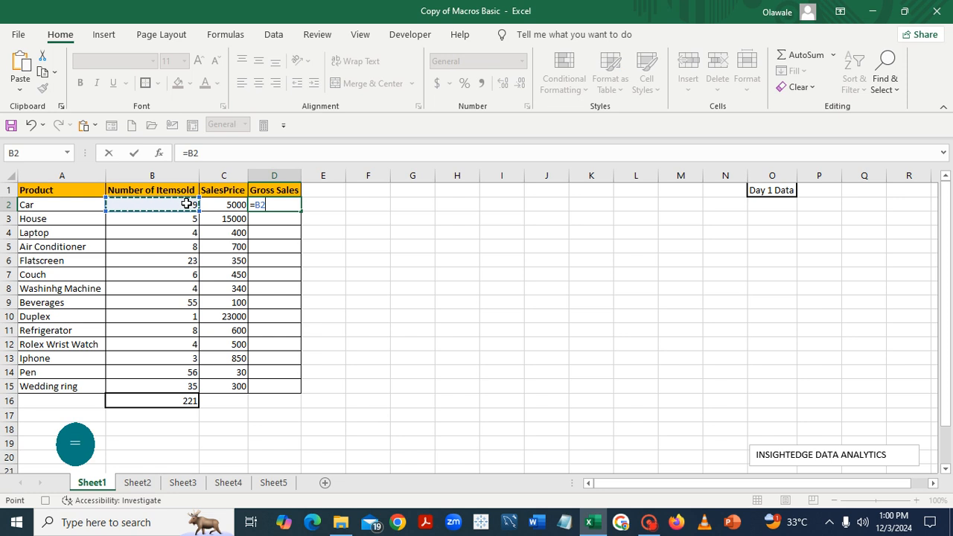
pyautogui.write('*')
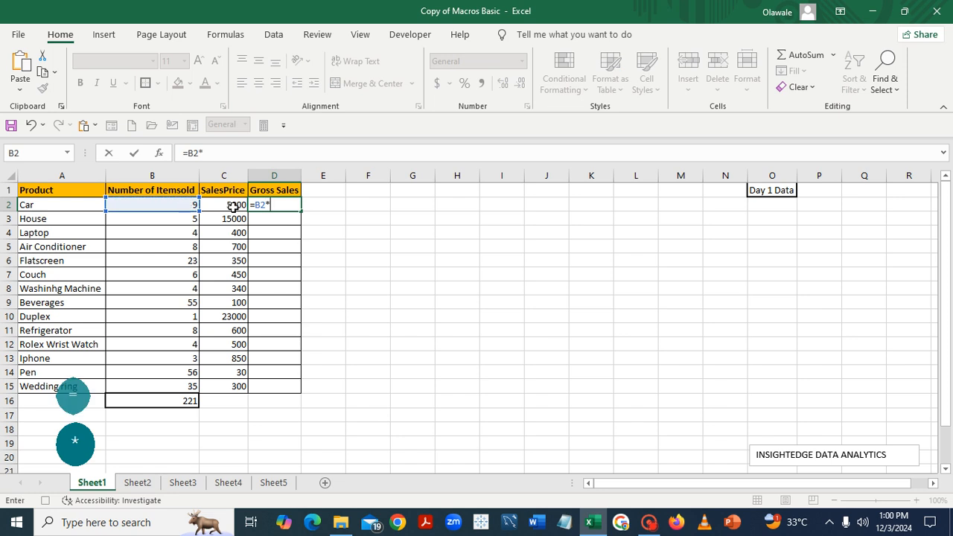
pyautogui.click(233, 207)
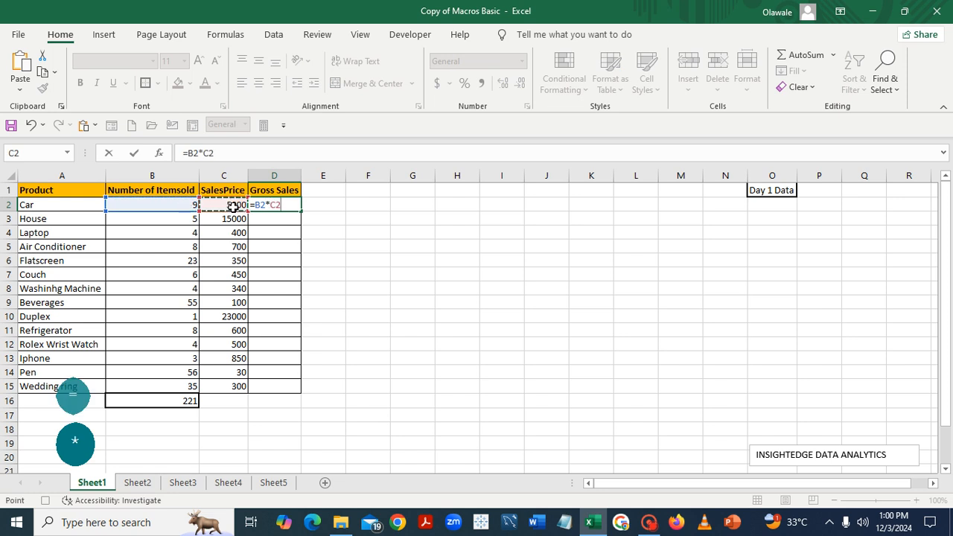
pyautogui.press('Return')
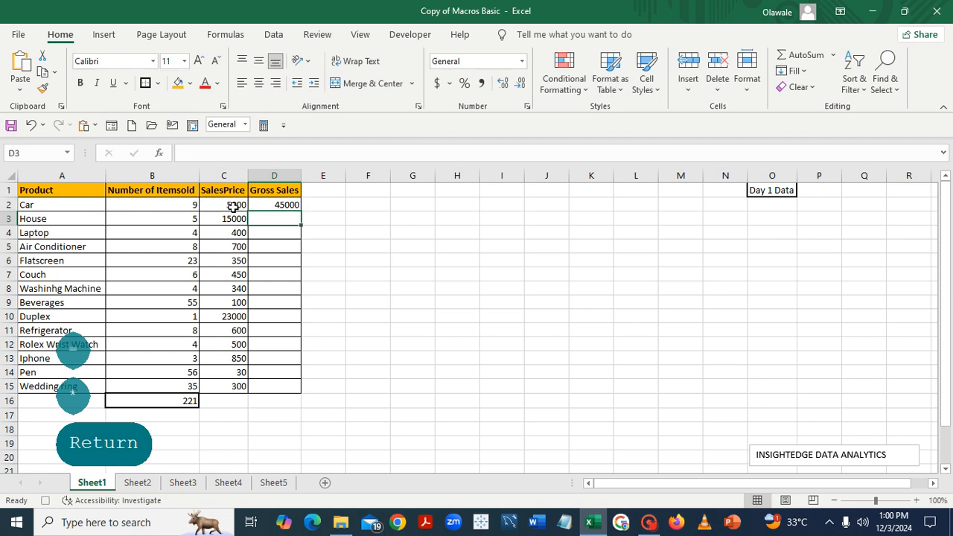
pyautogui.click(295, 205)
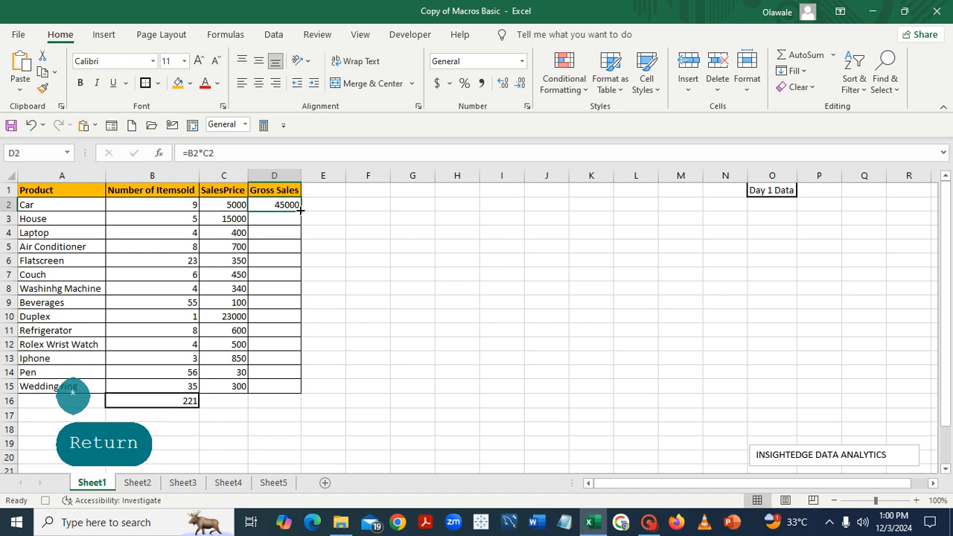
pyautogui.doubleClick(300, 211)
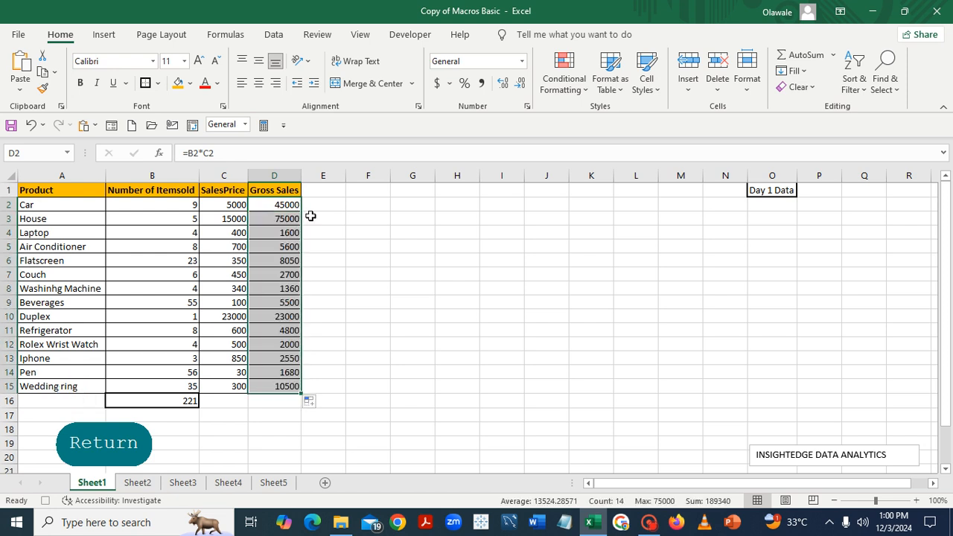
pyautogui.click(443, 286)
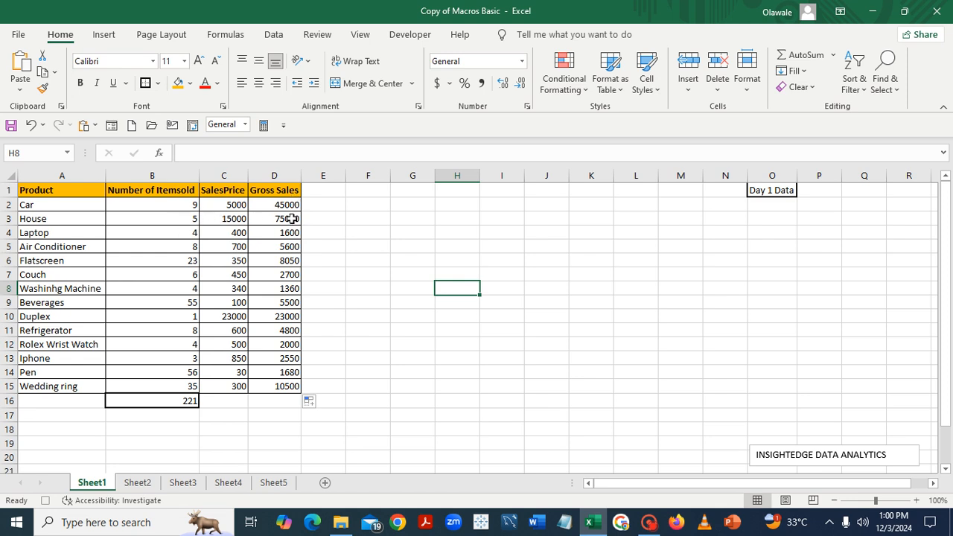
# Total the Gross Sales column in D16 with the formula =SUM(D2:D15)
pyautogui.click(276, 403)
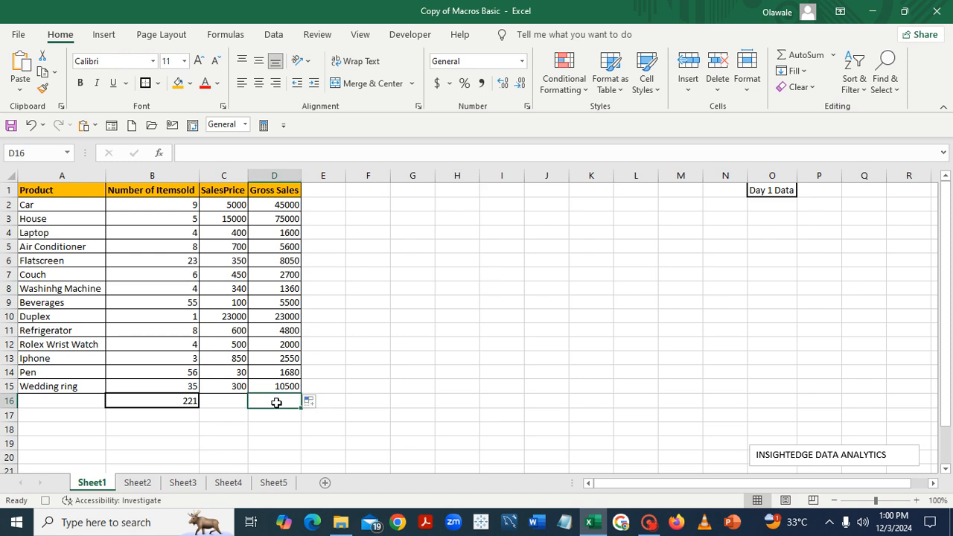
pyautogui.write('=')
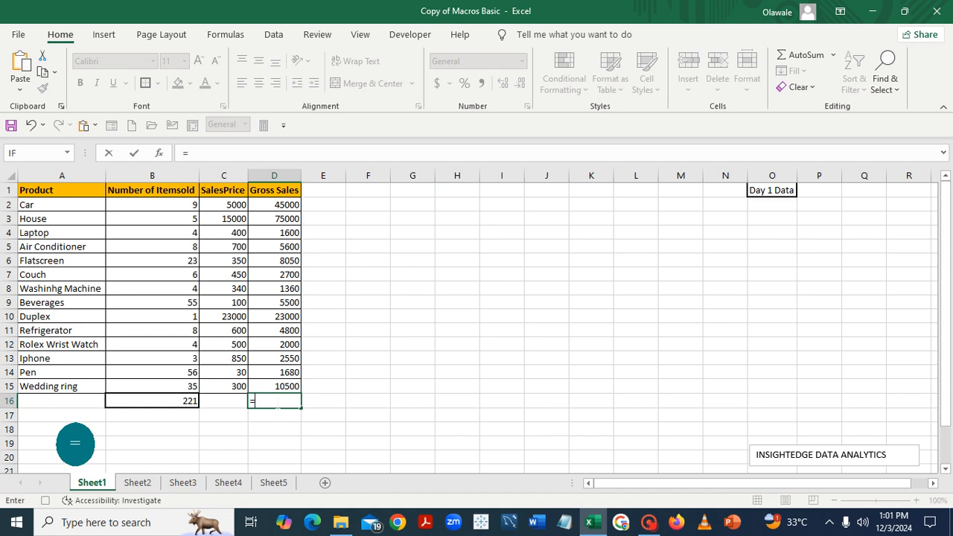
pyautogui.write('sum')
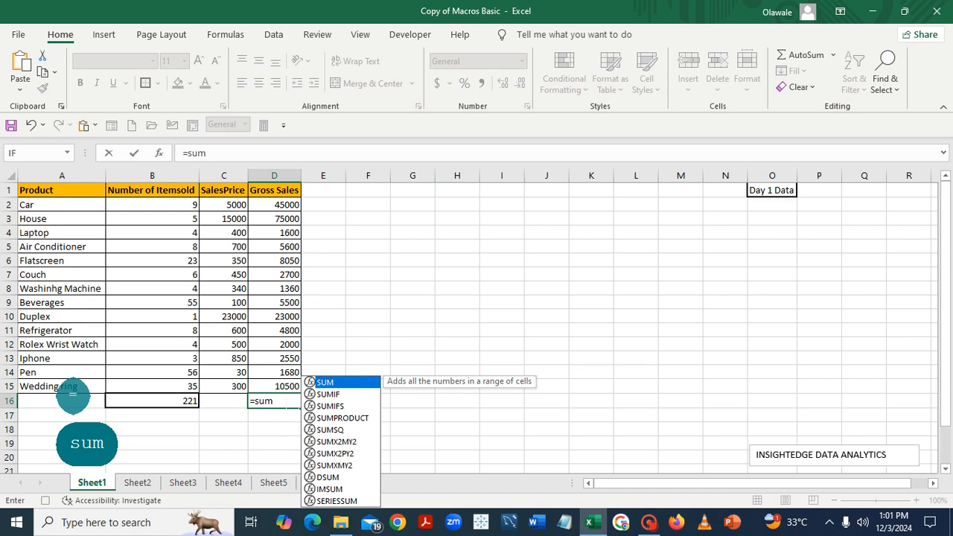
pyautogui.doubleClick(338, 385)
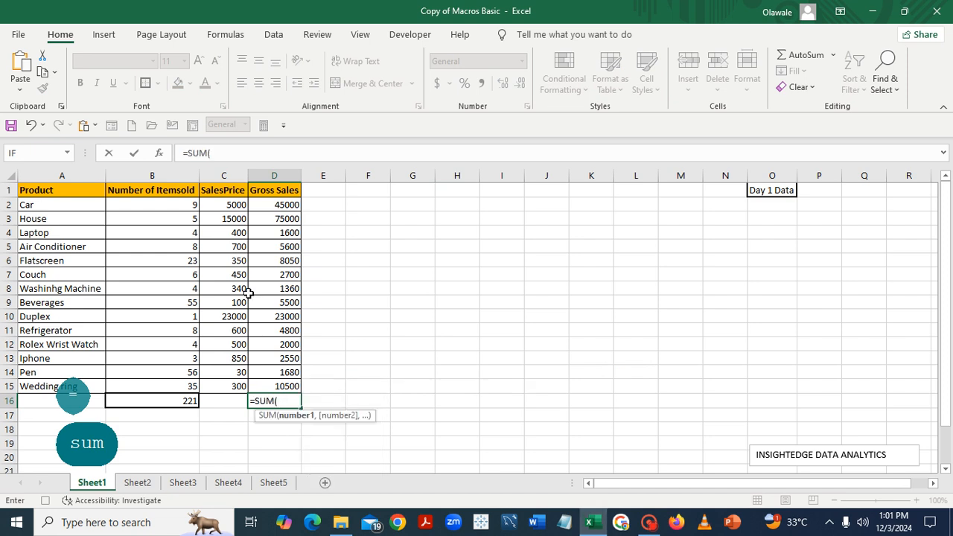
pyautogui.moveTo(271, 205); pyautogui.dragTo(283, 381)
pyautogui.write(')')
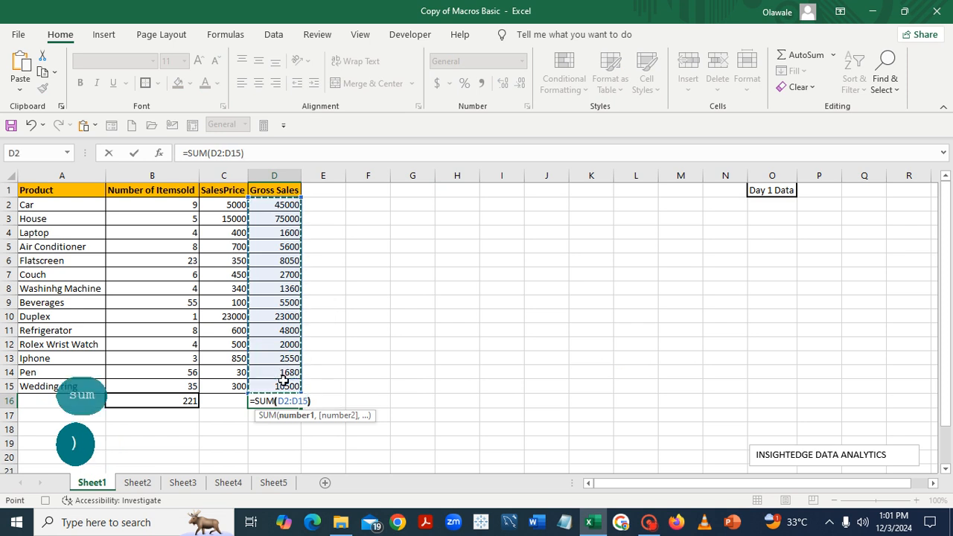
pyautogui.press('Return')
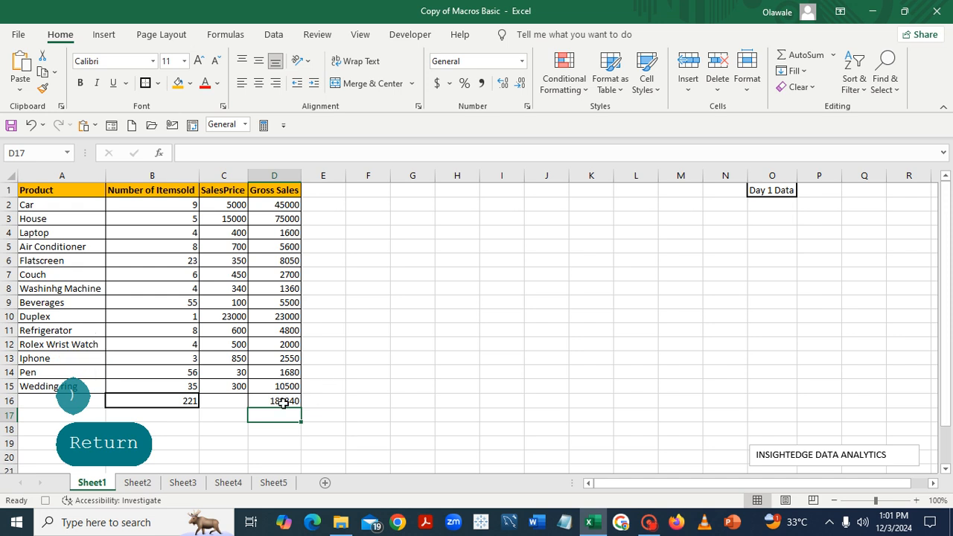
# Make the totals in D16 and B16 bold and apply Thick Outside Borders to D16
pyautogui.click(283, 402)
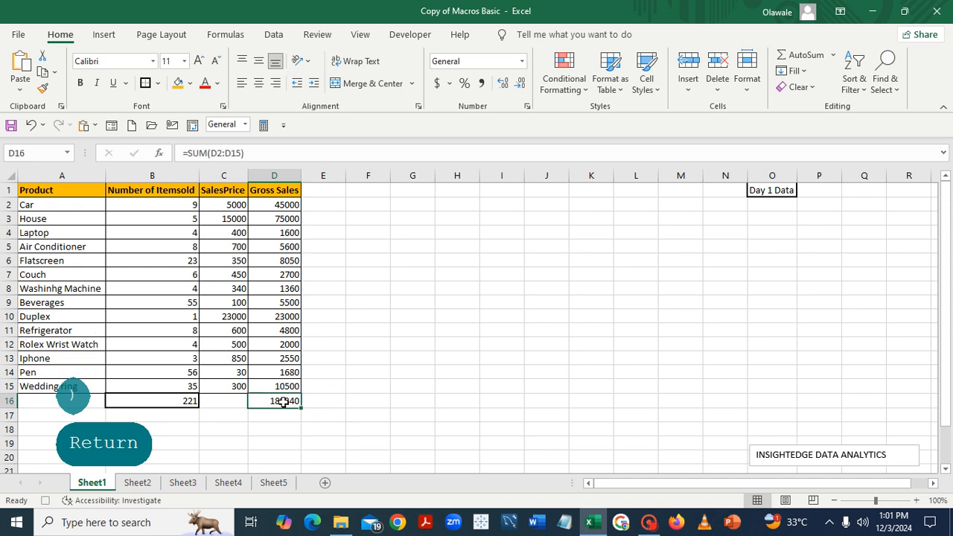
pyautogui.click(80, 85)
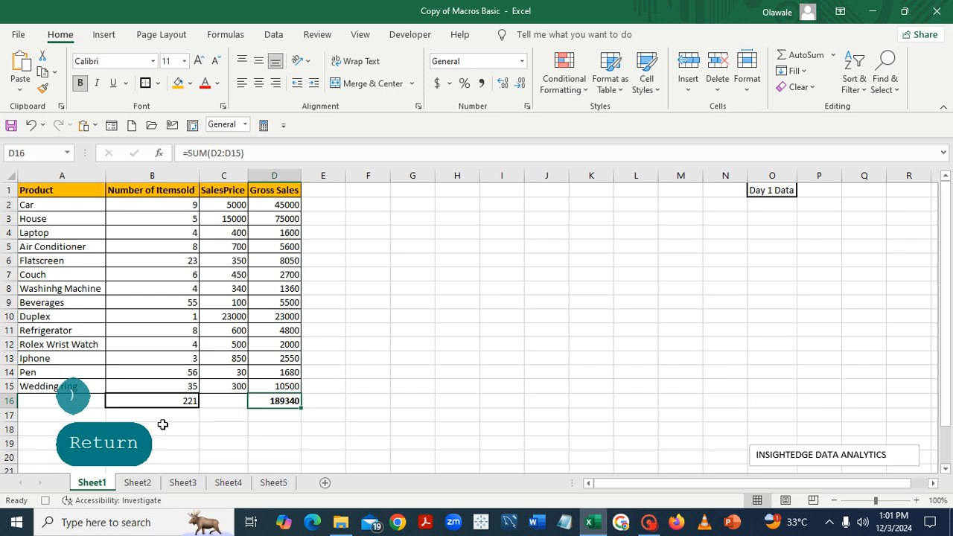
pyautogui.click(184, 401)
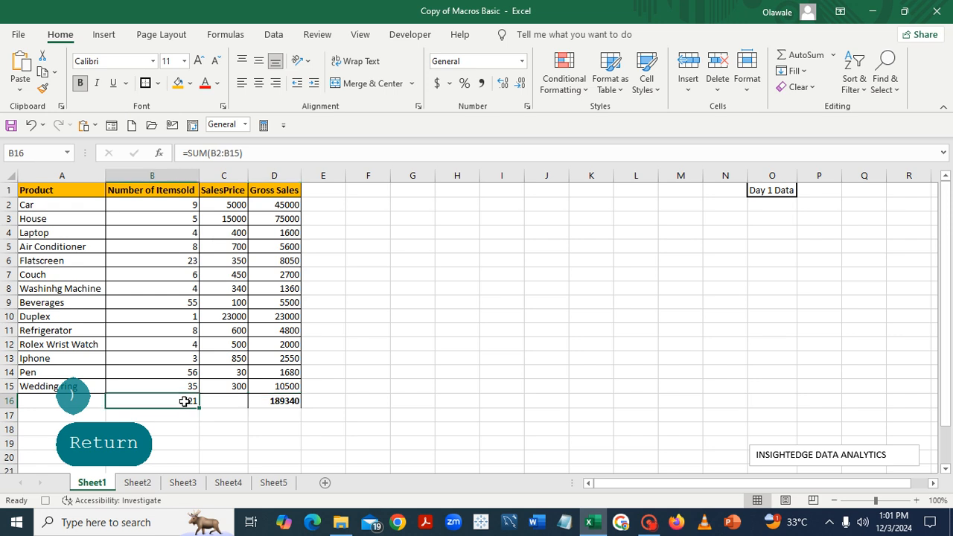
pyautogui.click(81, 83)
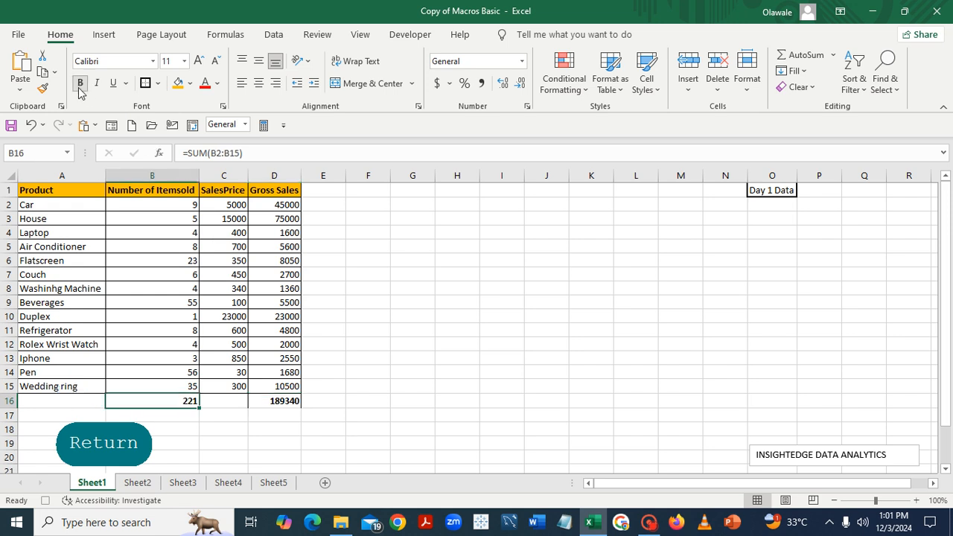
pyautogui.click(566, 319)
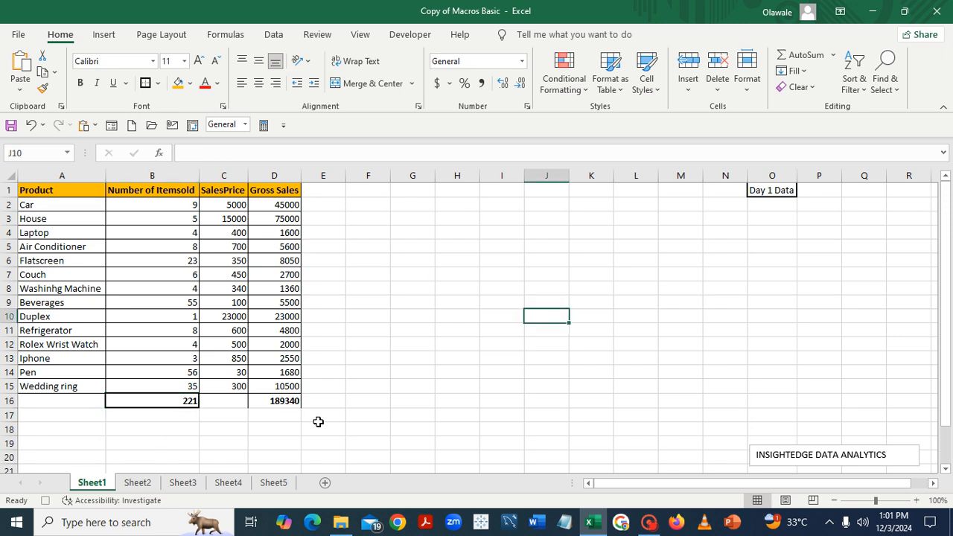
pyautogui.click(285, 402)
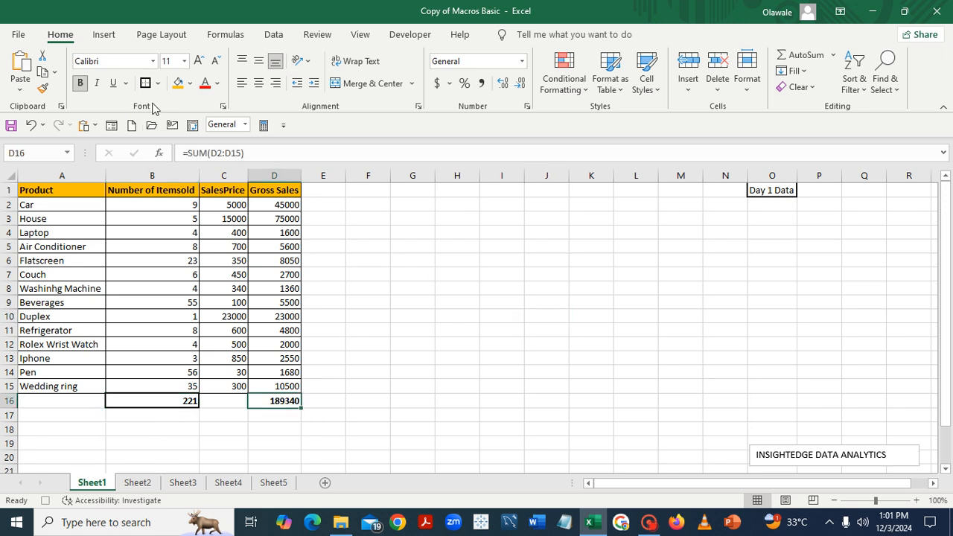
pyautogui.click(497, 310)
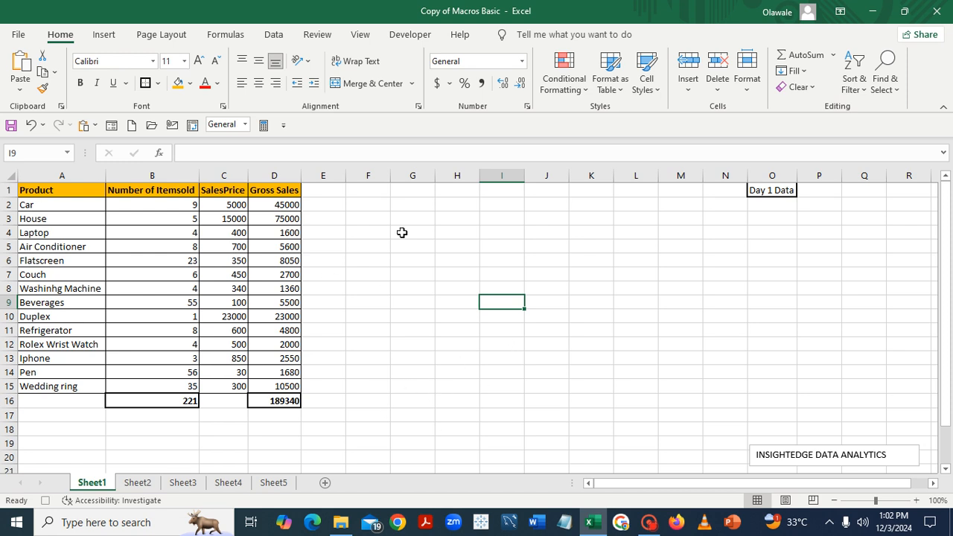
# Stop recording the Sales_Data macro
pyautogui.click(408, 38)
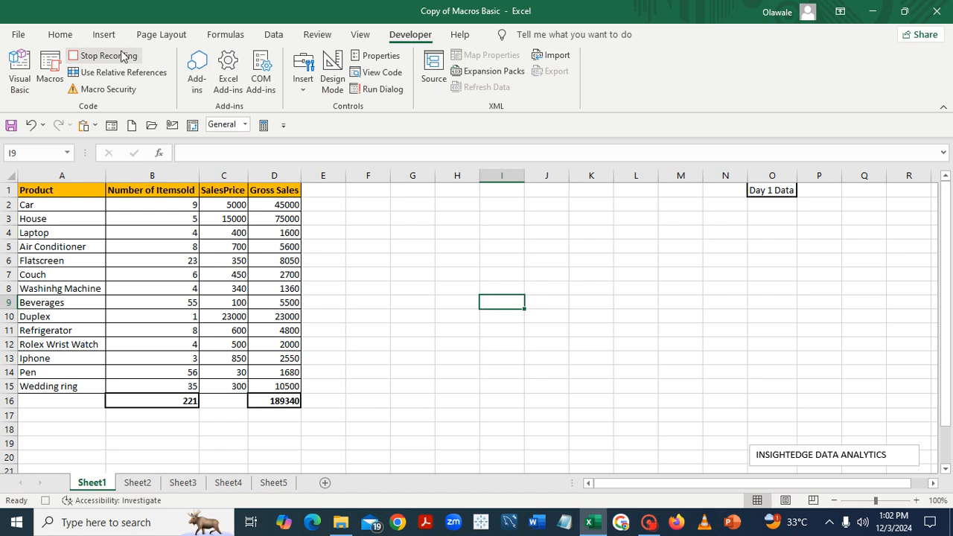
pyautogui.click(100, 59)
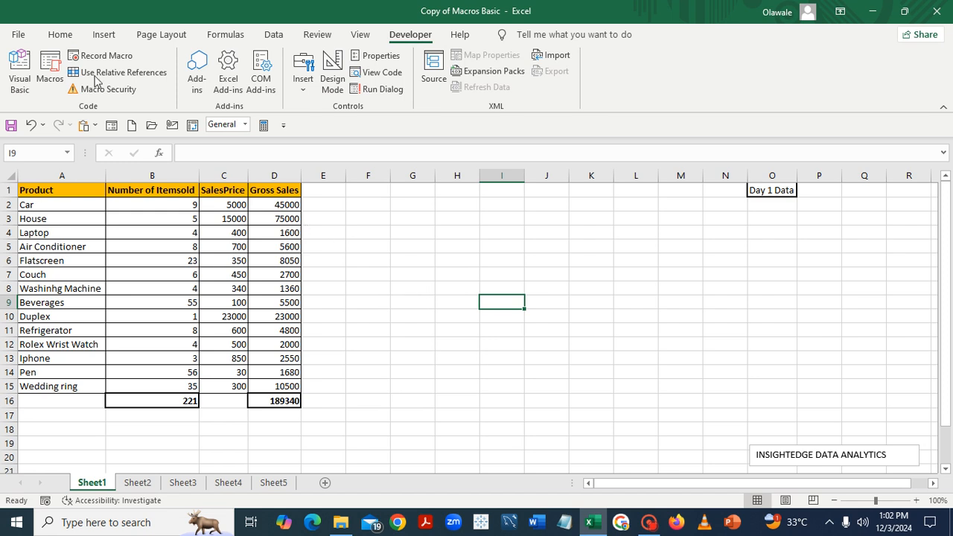
pyautogui.click(60, 37)
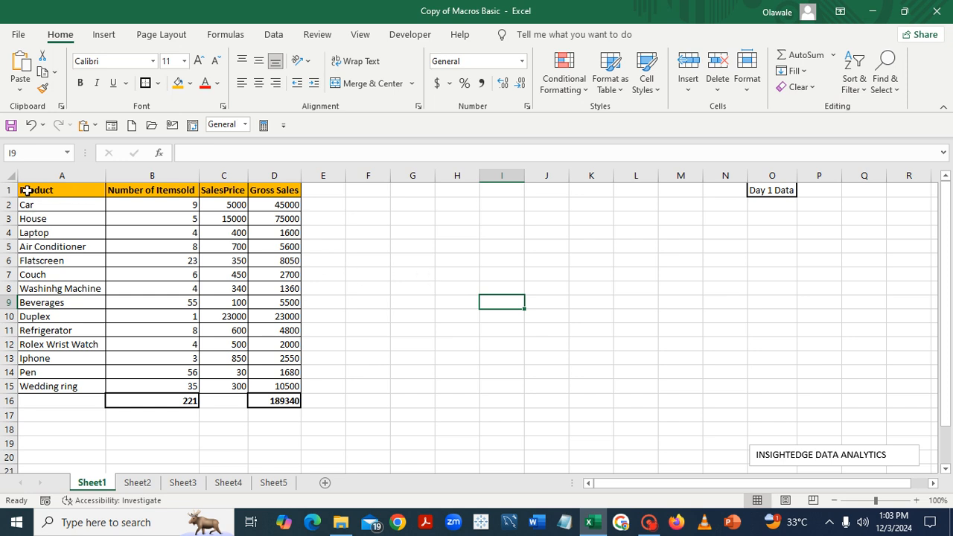
# Remove the fill colour and bold formatting from the header row A1:D1 on Sheet1
pyautogui.moveTo(27, 191); pyautogui.dragTo(273, 191)
pyautogui.click(191, 83)
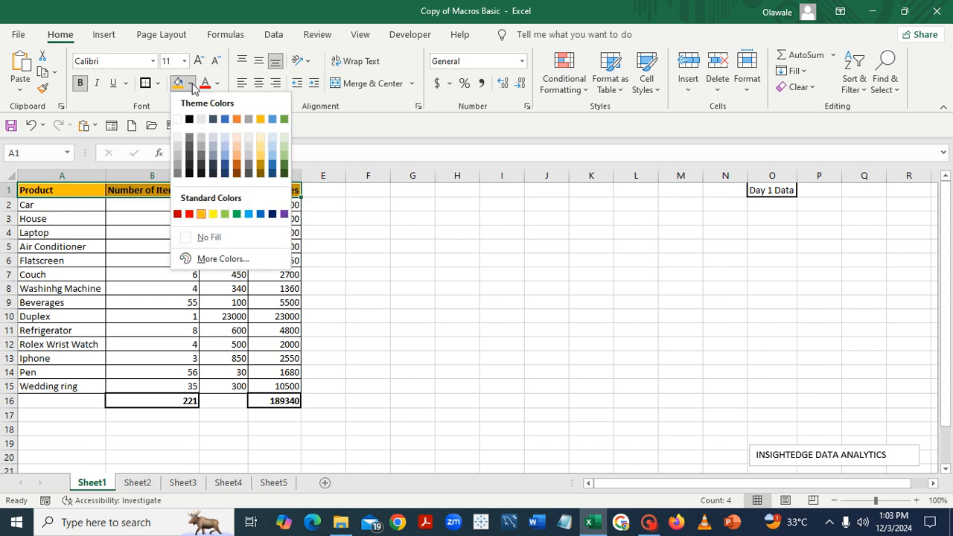
pyautogui.click(186, 236)
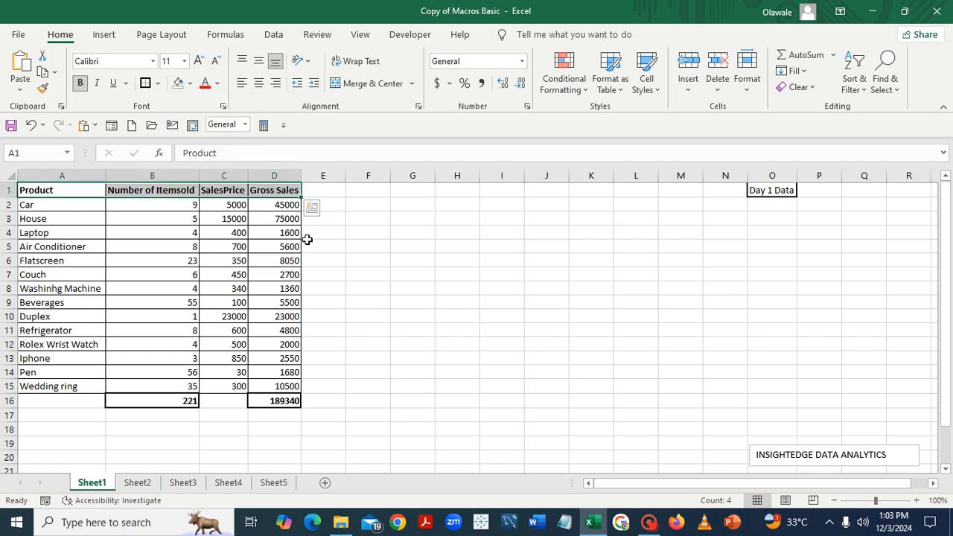
pyautogui.click(78, 83)
pyautogui.click(494, 339)
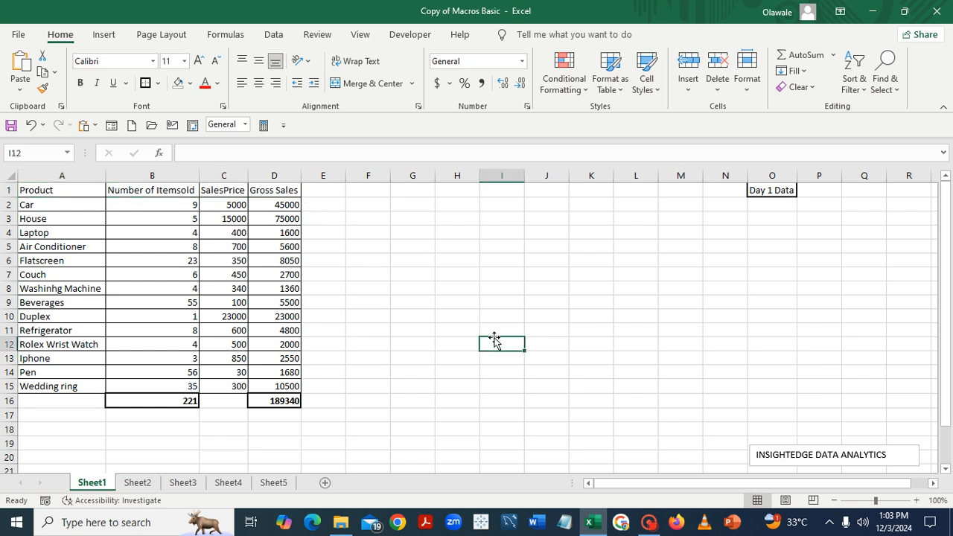
# Remove all borders from the sales table in A1:D16
pyautogui.moveTo(27, 190); pyautogui.dragTo(287, 401)
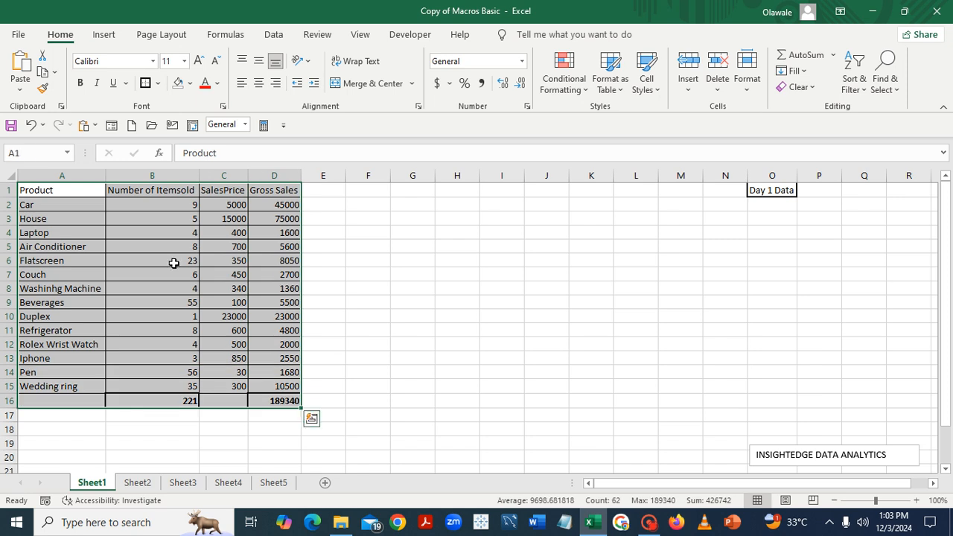
pyautogui.click(159, 83)
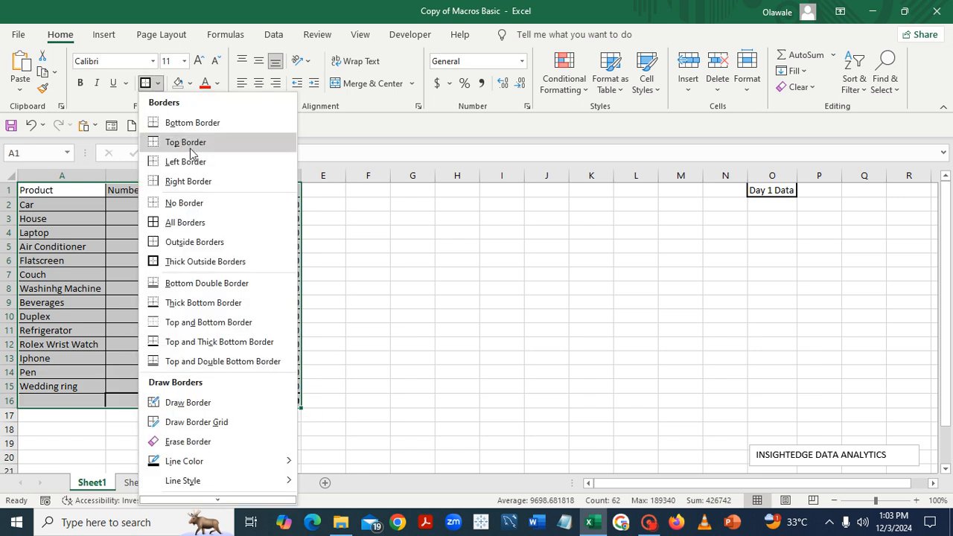
pyautogui.click(173, 203)
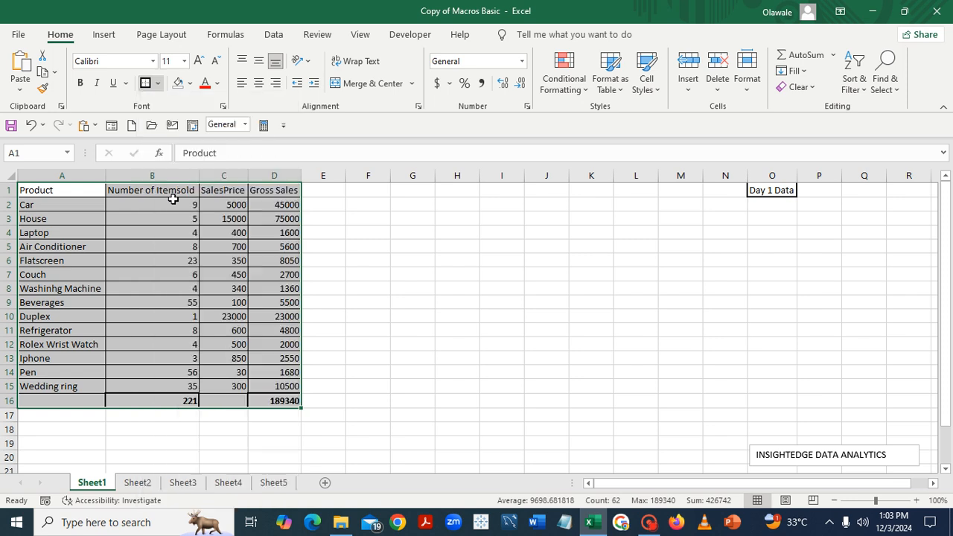
pyautogui.click(362, 272)
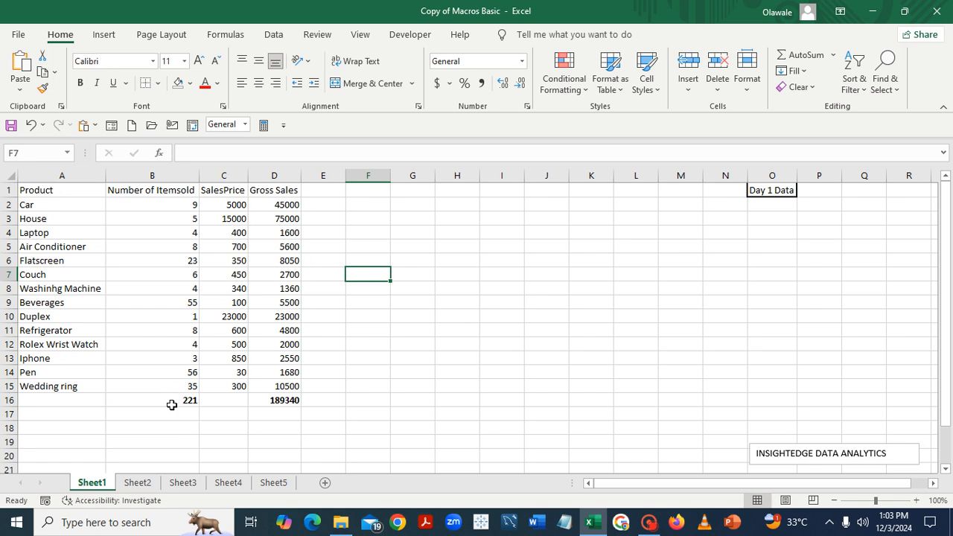
# Delete the totals in B16:D16 below the sales table
pyautogui.moveTo(168, 400); pyautogui.dragTo(283, 400)
pyautogui.press('Delete')
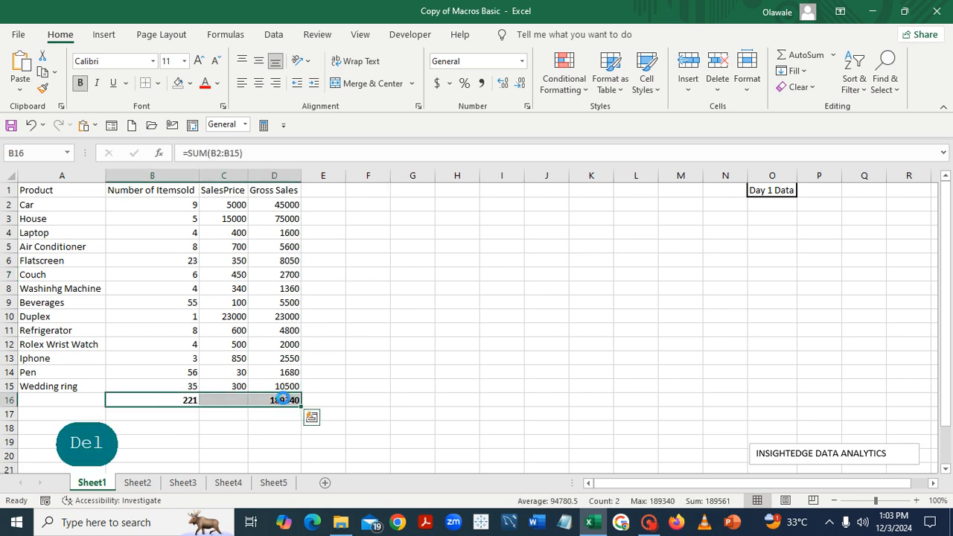
pyautogui.click(535, 387)
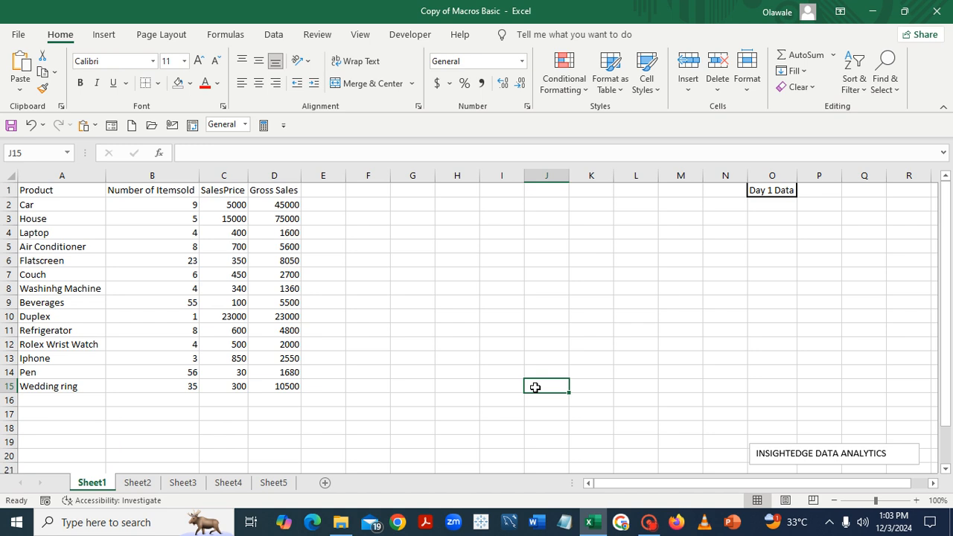
# Run the Sales_Data macro on the Day 1 table in Sheet1, starting from cell A1
pyautogui.click(47, 193)
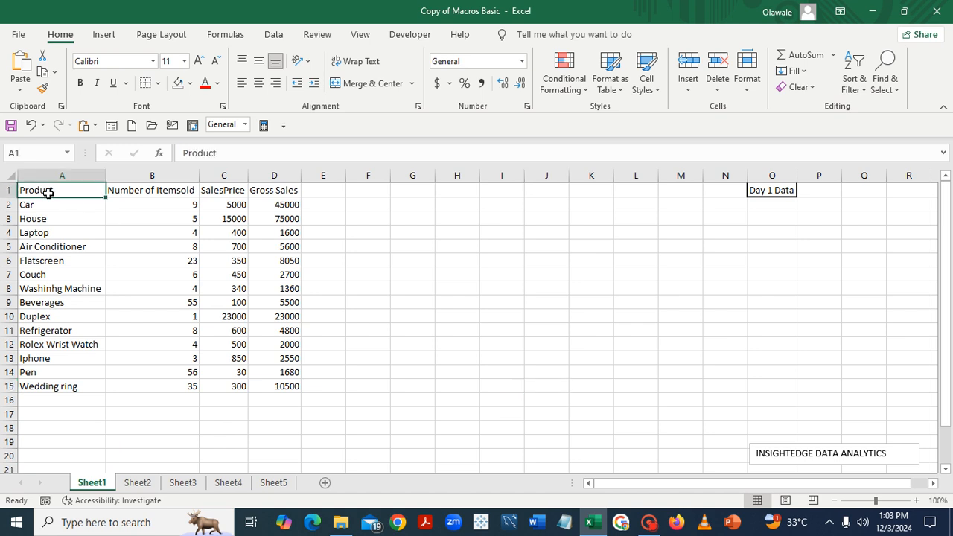
pyautogui.click(408, 39)
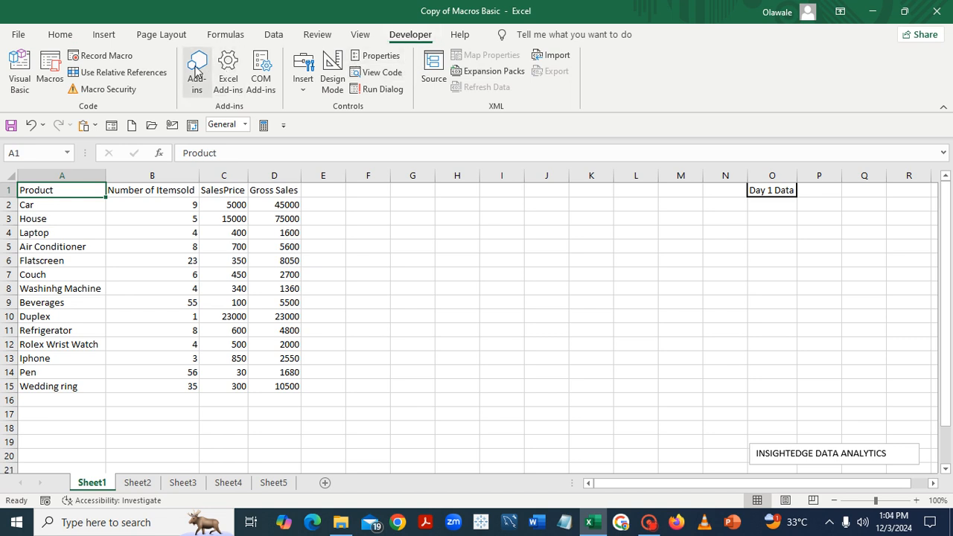
pyautogui.click(51, 73)
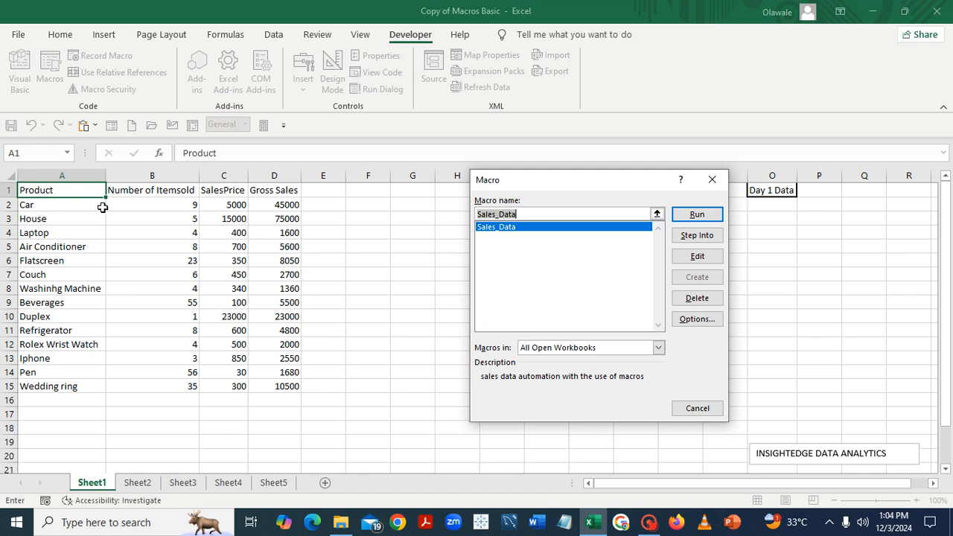
pyautogui.click(697, 215)
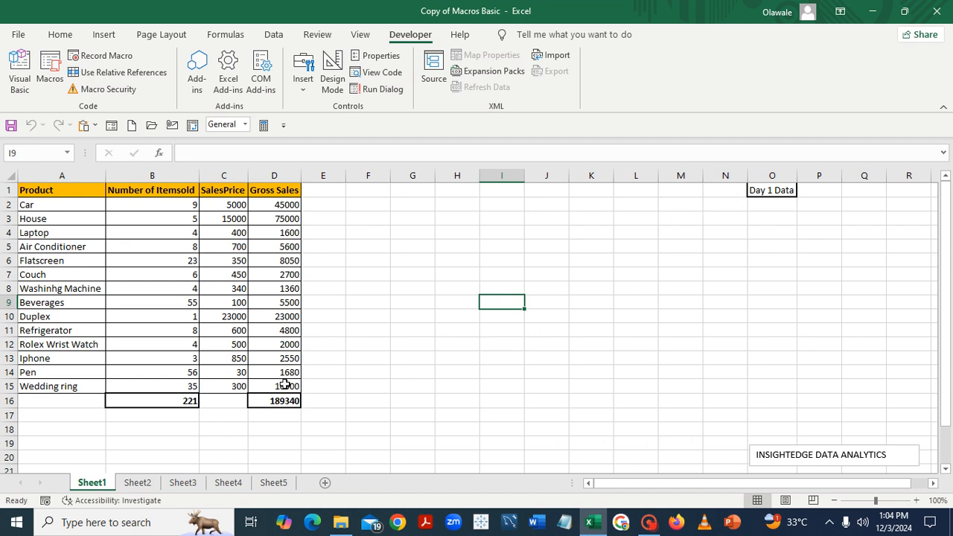
# Run the Sales_Data macro on the Day 2 data in Sheet2
pyautogui.click(138, 482)
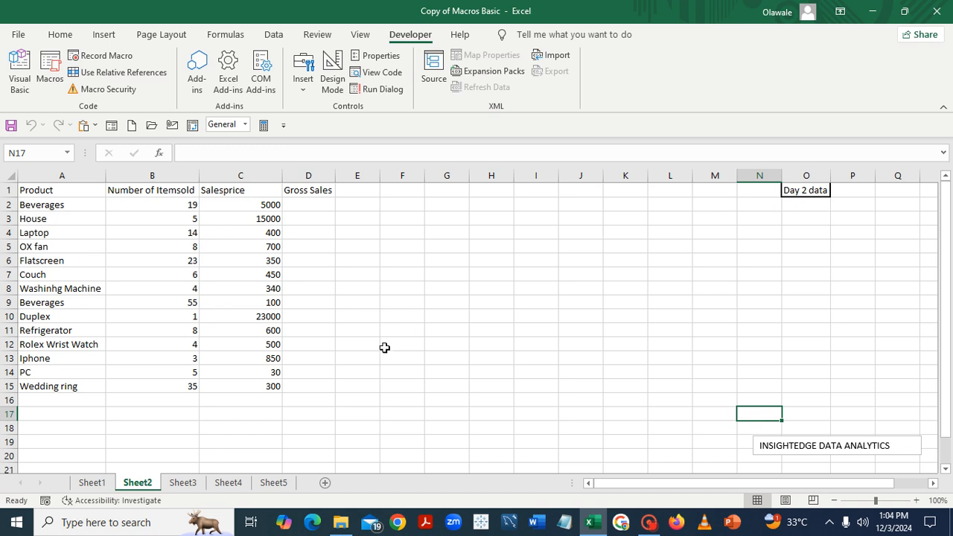
pyautogui.click(42, 193)
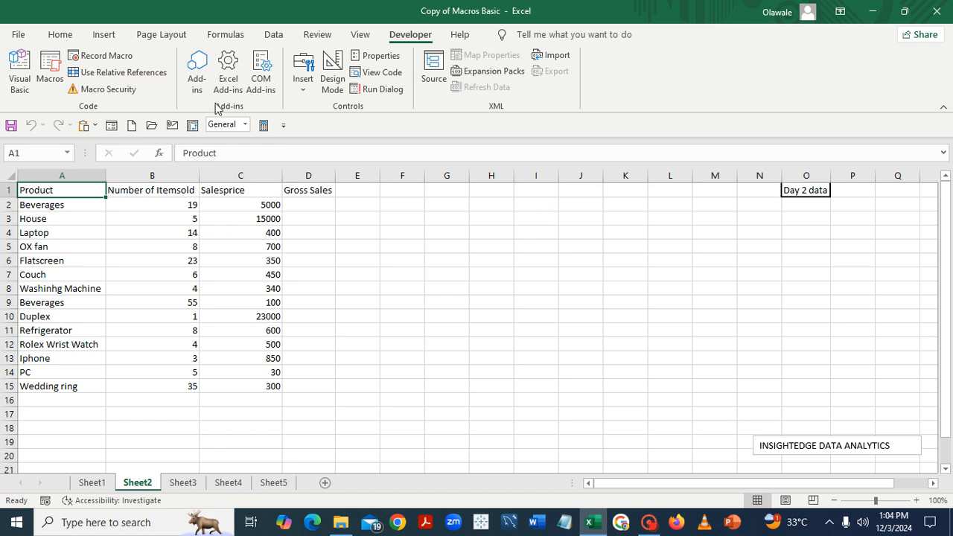
pyautogui.click(50, 80)
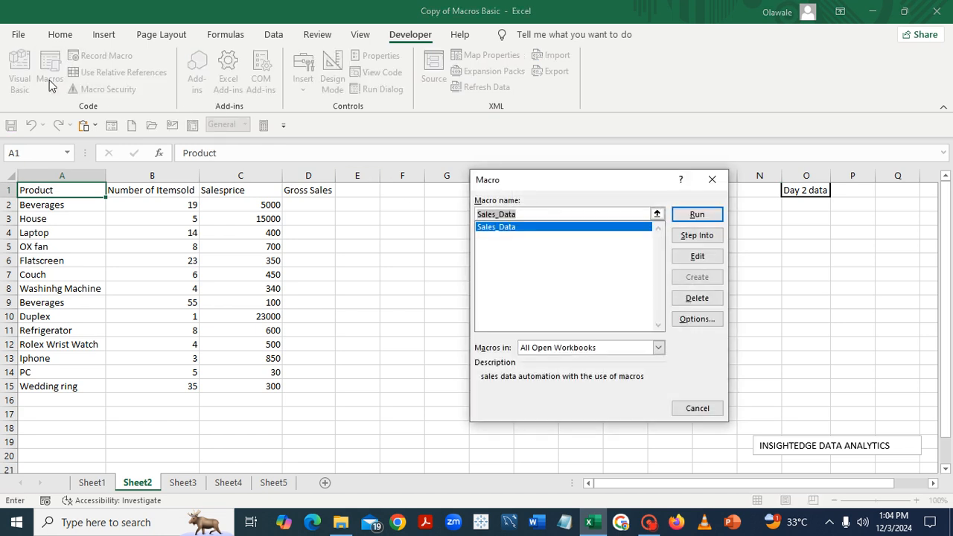
pyautogui.click(697, 216)
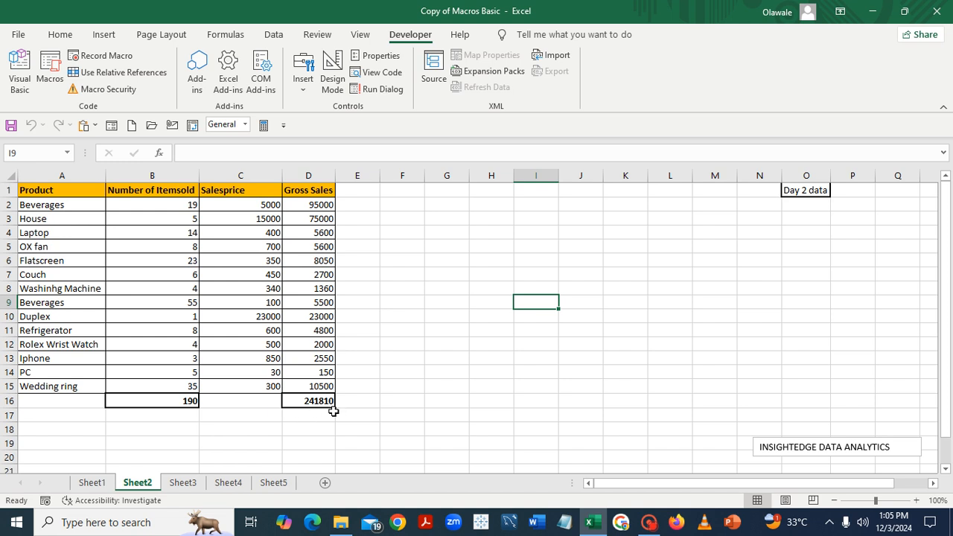
# Run the Sales_Data macro on the Day 3 data in Sheet3
pyautogui.click(184, 483)
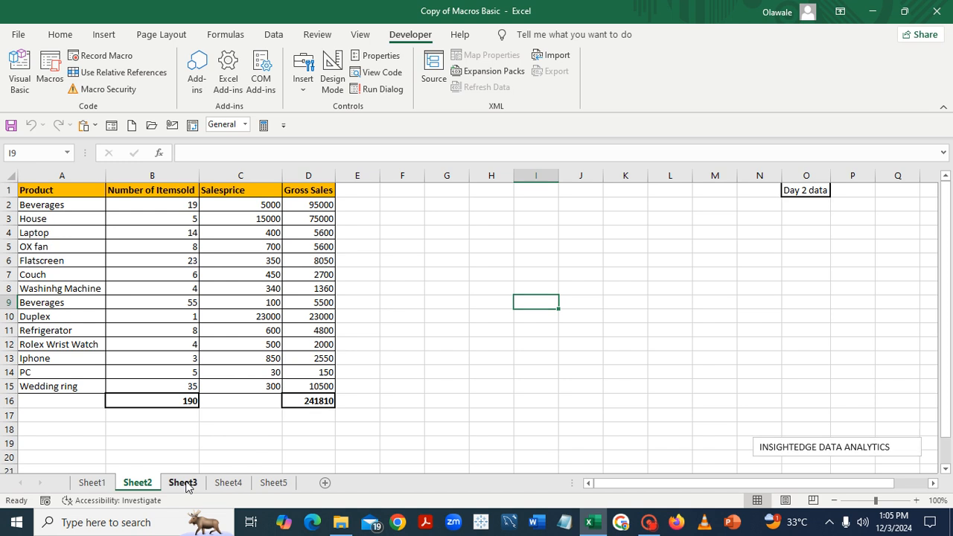
pyautogui.click(49, 202)
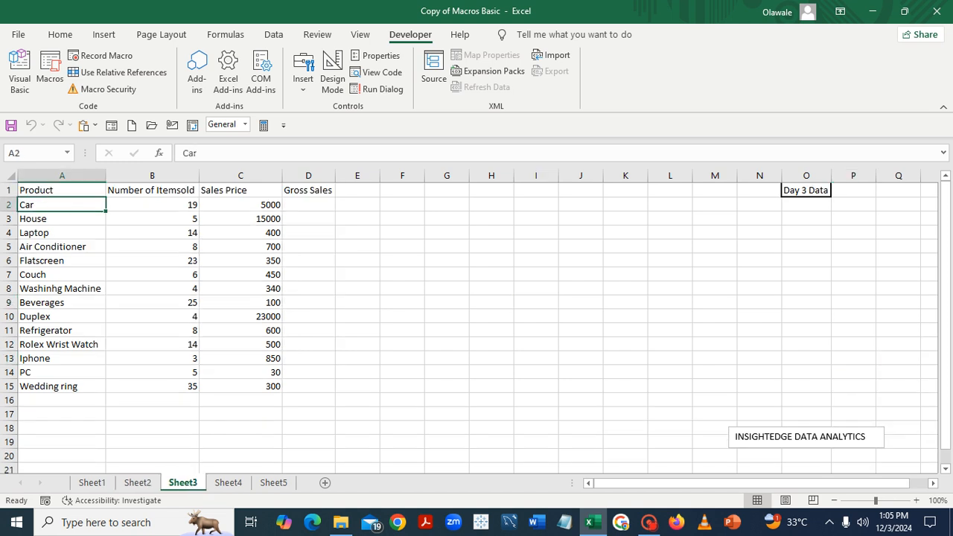
pyautogui.click(50, 79)
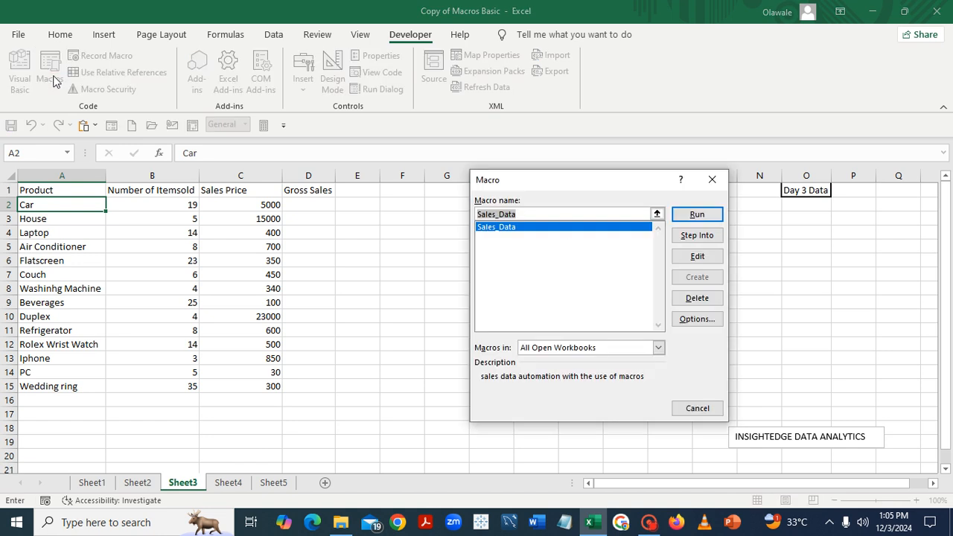
pyautogui.click(694, 217)
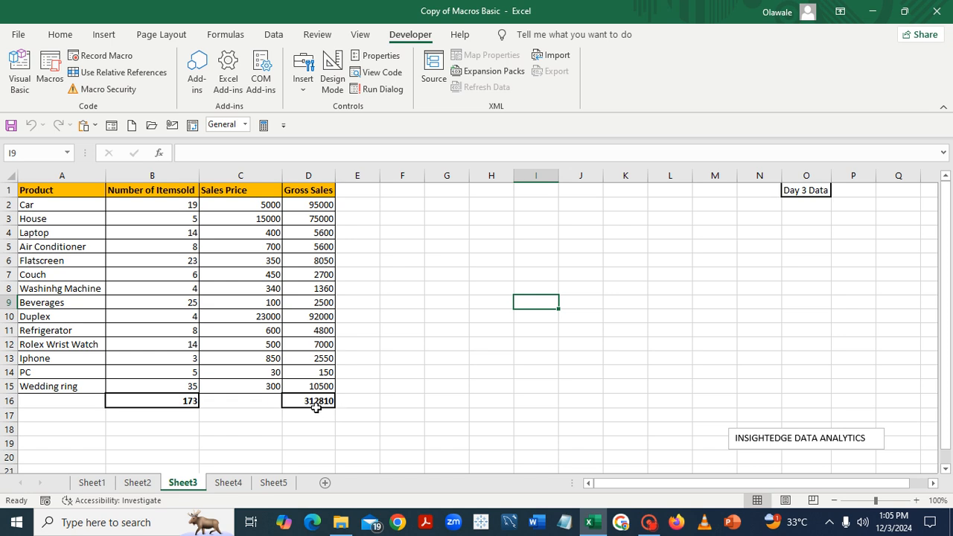
# Run the Sales_Data macro on the Day 4 data in Sheet4
pyautogui.click(229, 485)
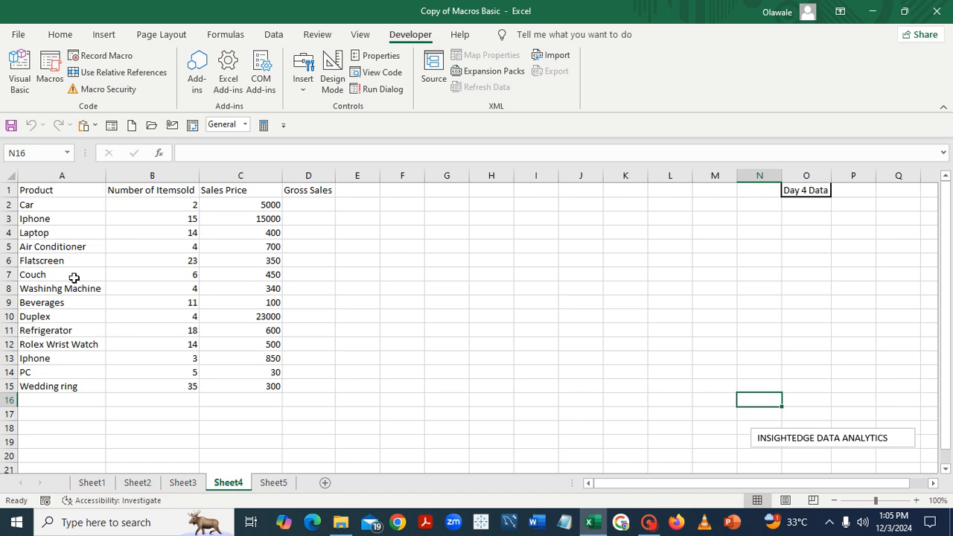
pyautogui.click(36, 193)
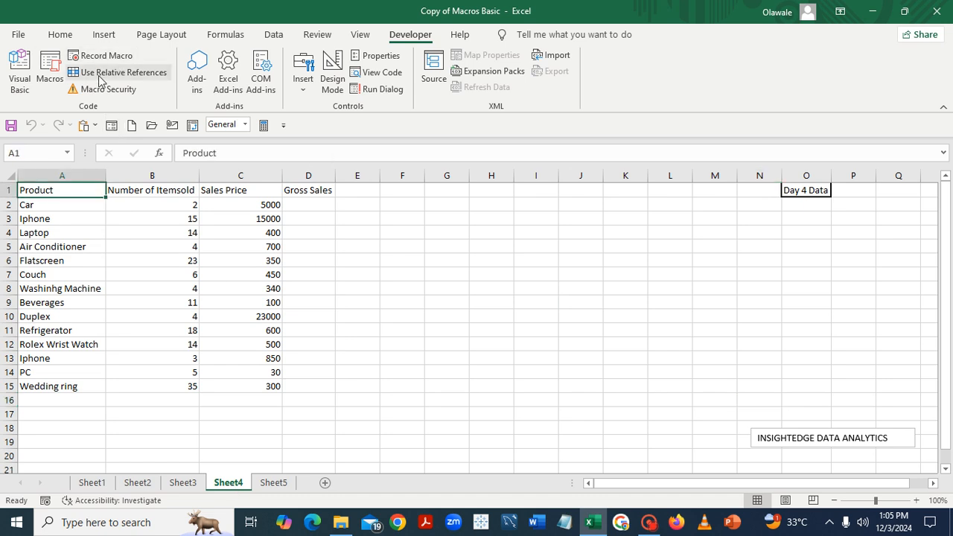
pyautogui.click(44, 78)
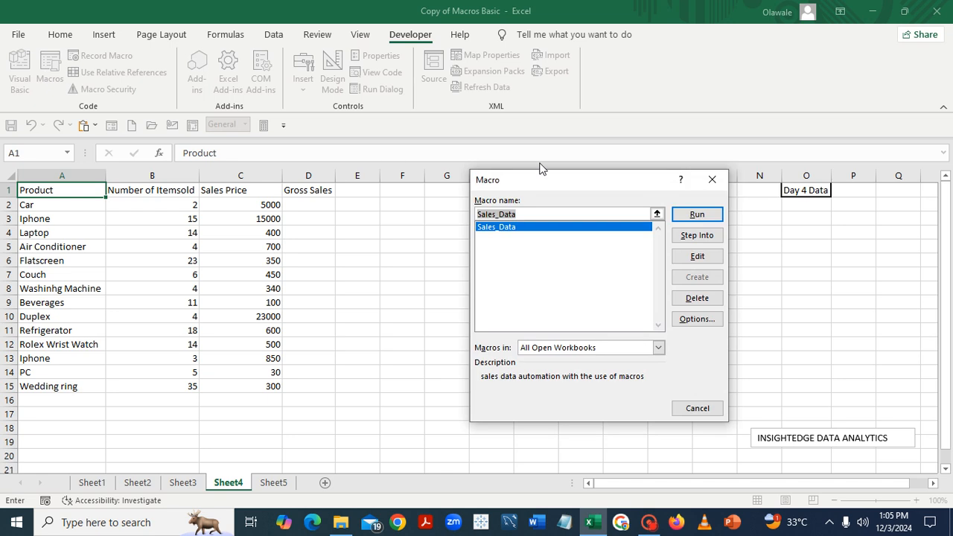
pyautogui.click(697, 215)
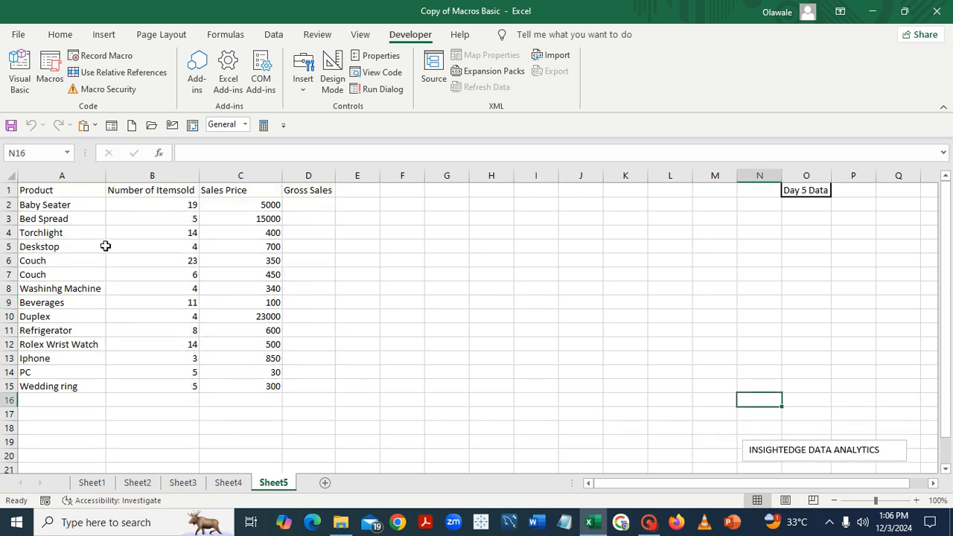
# Run the Sales_Data macro on the Day 5 data in Sheet5
pyautogui.click(47, 191)
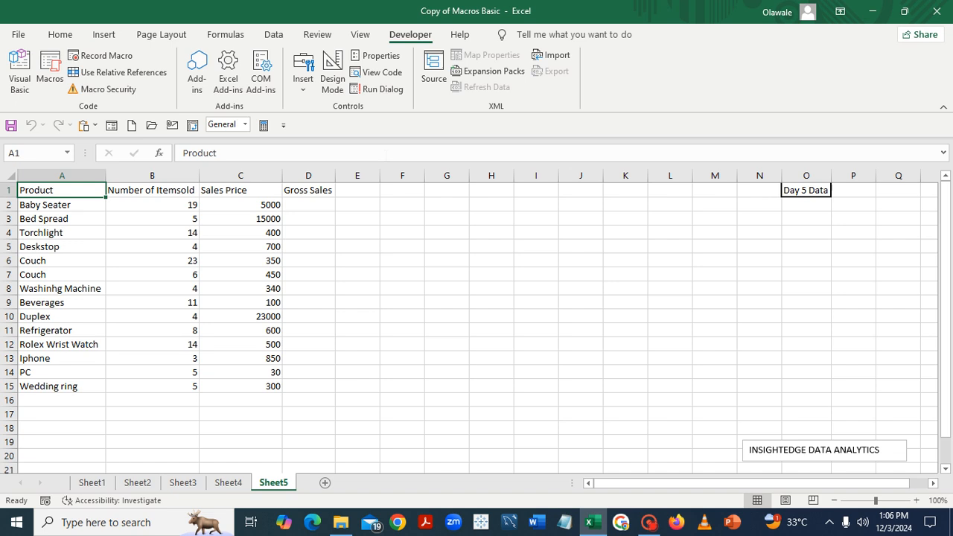
pyautogui.click(51, 79)
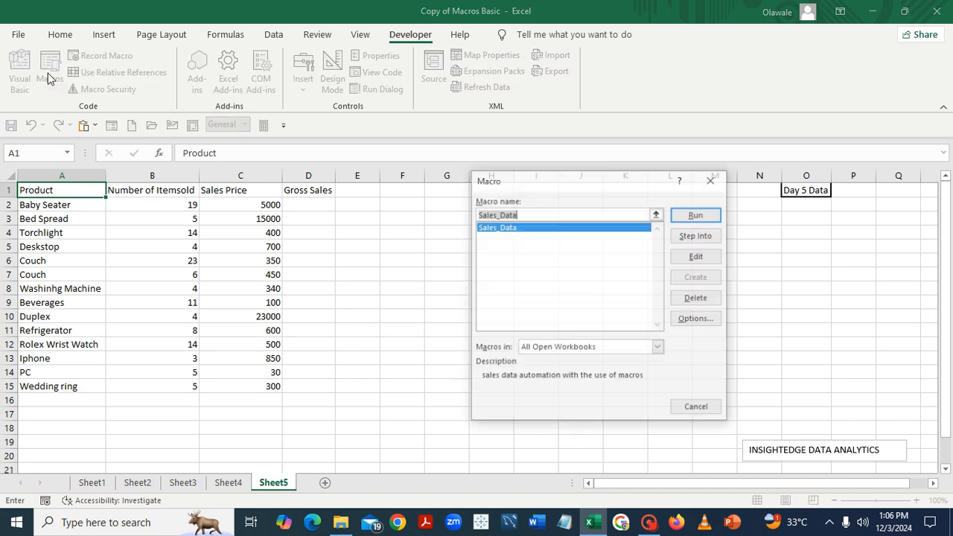
pyautogui.click(696, 215)
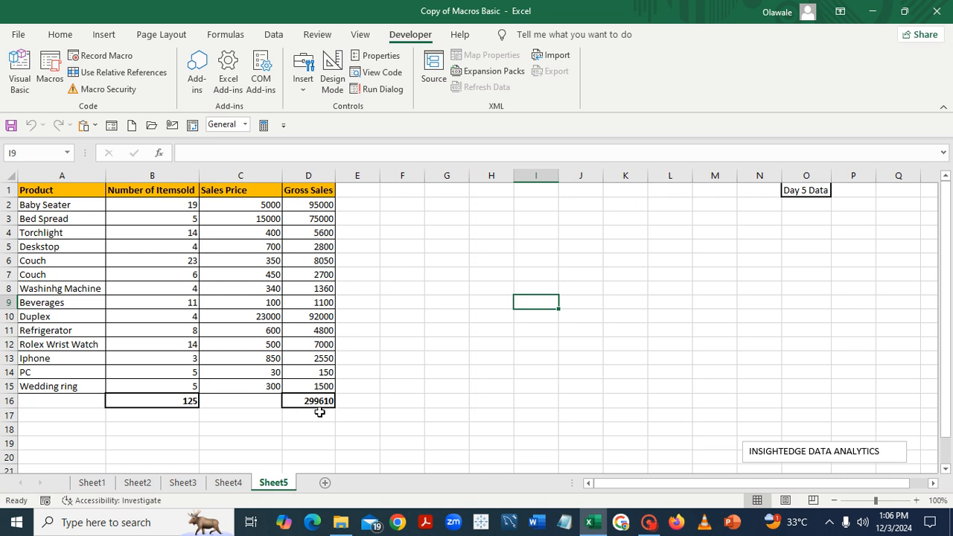
# Return to Sheet1 and open the Module1 code of the recorded macro in the Visual Basic editor
pyautogui.click(92, 483)
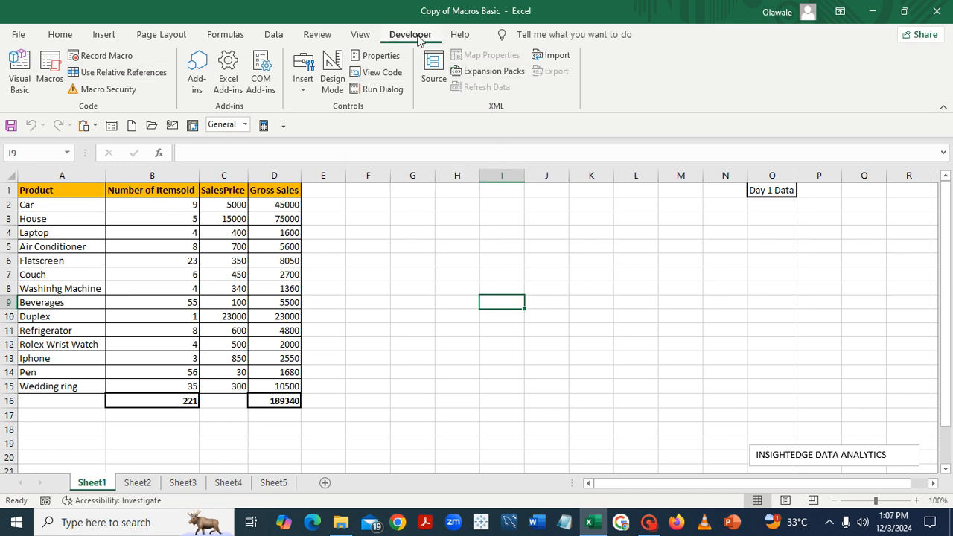
pyautogui.click(382, 72)
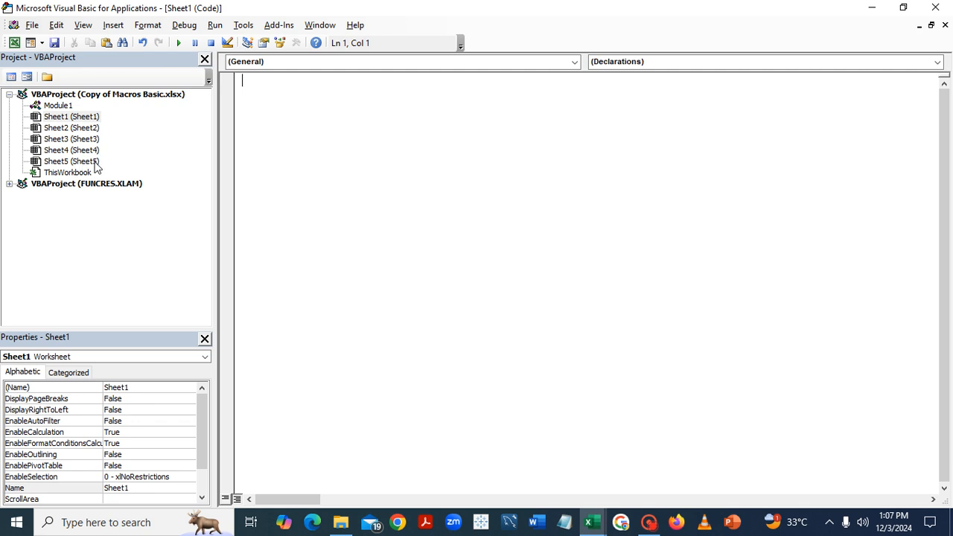
pyautogui.doubleClick(58, 106)
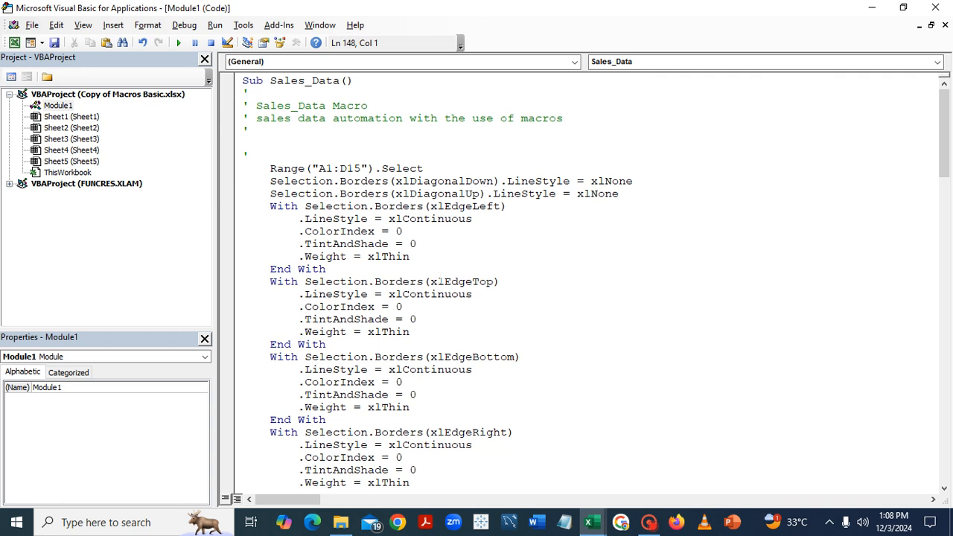
# Change the Font.Bold setting for the header range A1:D1 in the Sales_Data code to False
pyautogui.click(947, 491)
pyautogui.click(947, 492)
pyautogui.click(947, 491)
pyautogui.click(947, 491)
pyautogui.click(947, 491)
pyautogui.click(947, 491)
pyautogui.click(946, 491)
pyautogui.click(947, 492)
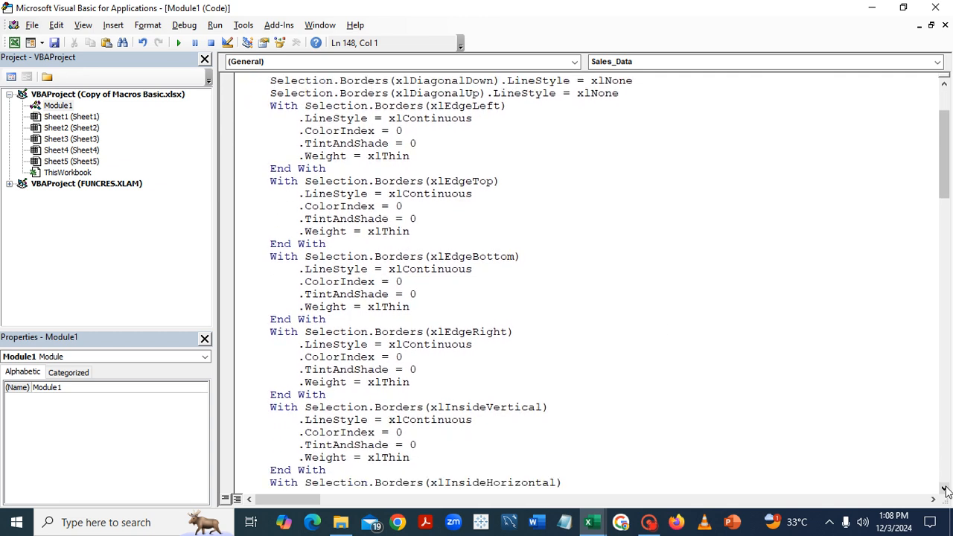
pyautogui.click(946, 491)
pyautogui.click(947, 492)
pyautogui.click(947, 491)
pyautogui.click(946, 492)
pyautogui.click(946, 492)
pyautogui.click(946, 492)
pyautogui.click(947, 492)
pyautogui.click(946, 492)
pyautogui.click(947, 491)
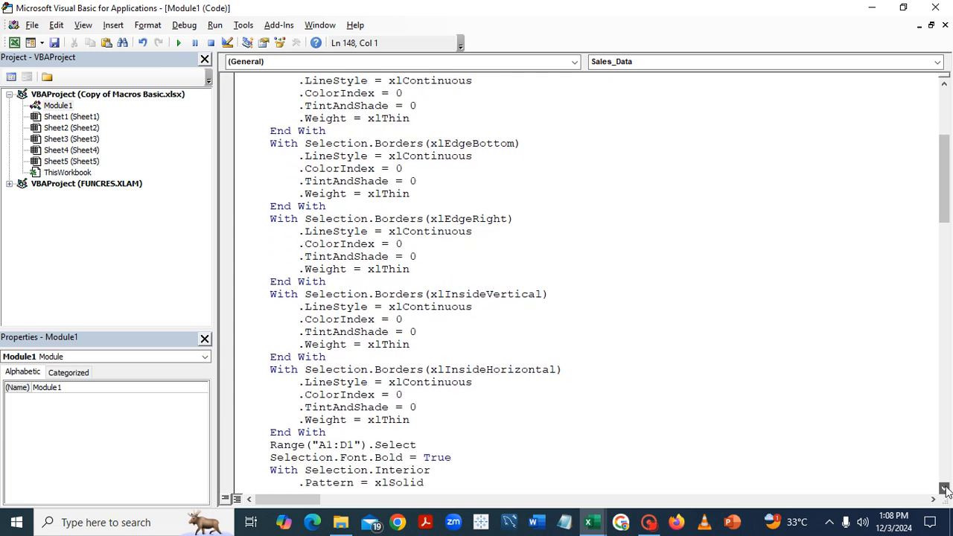
pyautogui.click(946, 492)
pyautogui.click(946, 491)
pyautogui.click(947, 492)
pyautogui.click(947, 491)
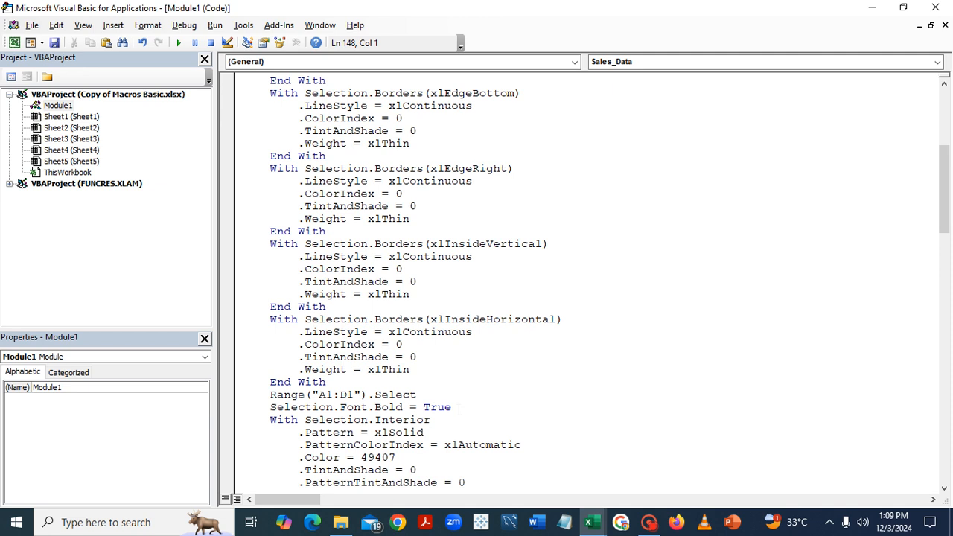
pyautogui.click(460, 408)
pyautogui.press('BackSpace')
pyautogui.press('BackSpace')
pyautogui.press('BackSpace')
pyautogui.press('BackSpace')
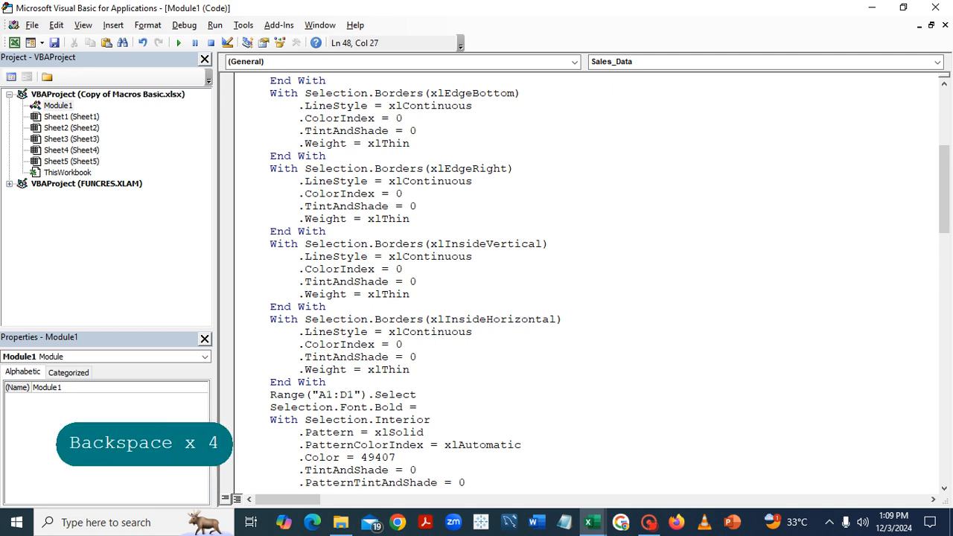
pyautogui.write('Fa')
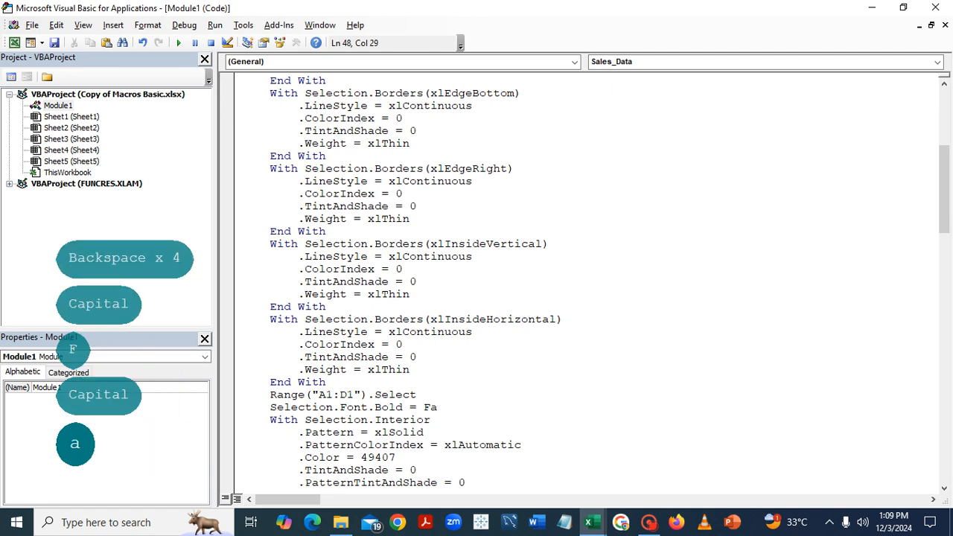
pyautogui.write('lse')
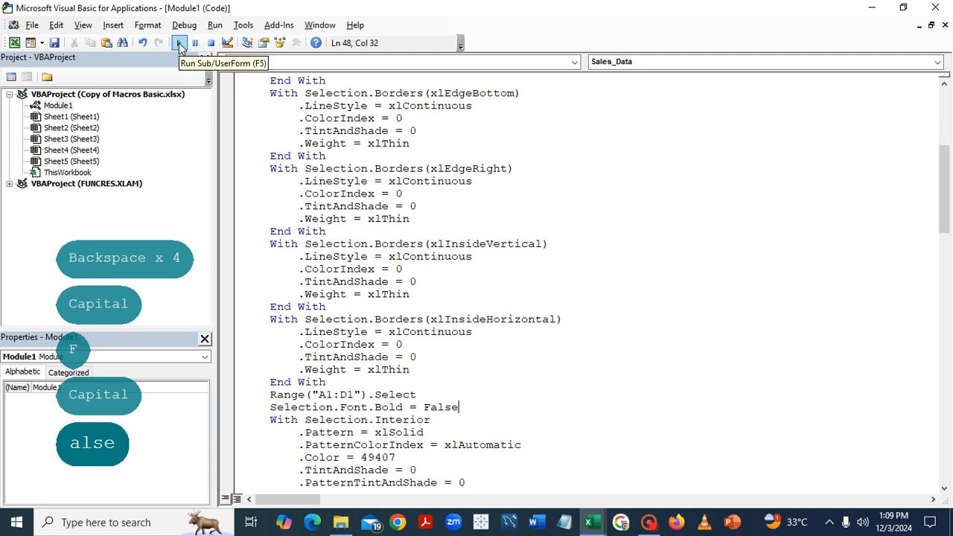
# Run the edited Sales_Data macro and switch to the Excel workbook to check the header row in Sheet1
pyautogui.click(180, 43)
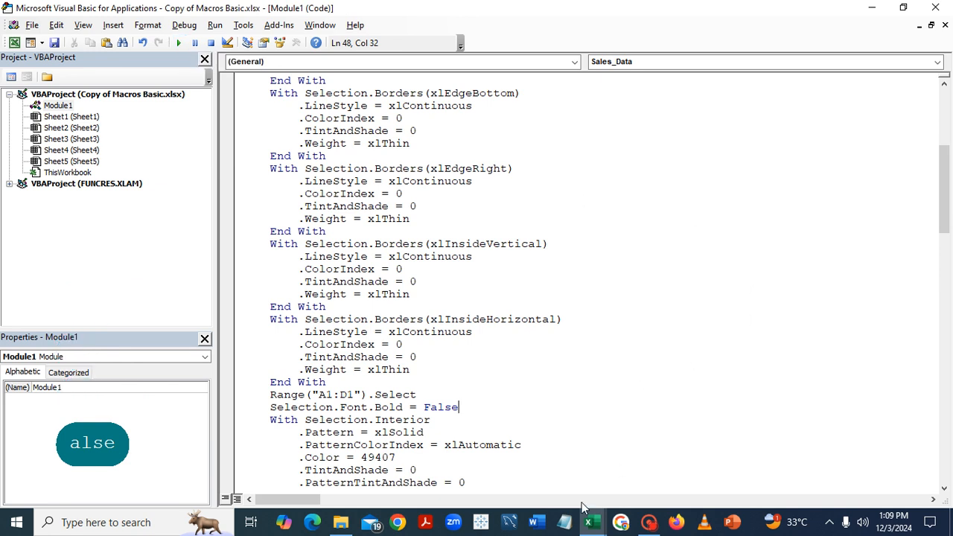
pyautogui.moveTo(591, 525)
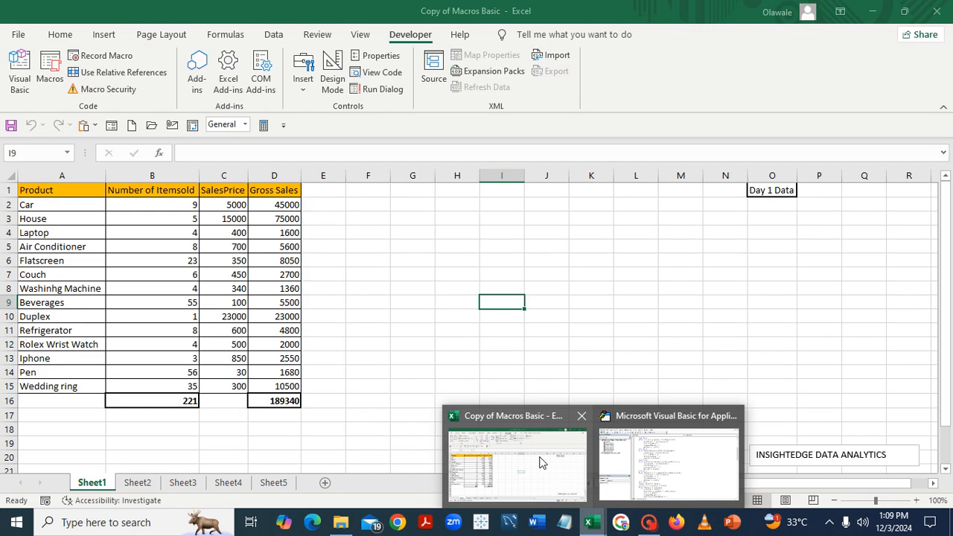
pyautogui.click(540, 458)
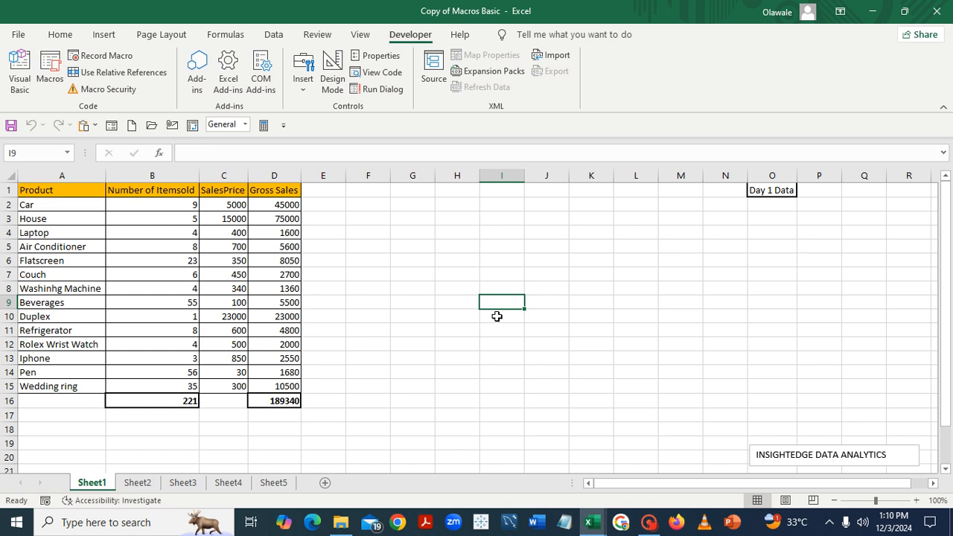
# Switch from the workbook back to the Module1 code in the Visual Basic editor
pyautogui.moveTo(587, 522)
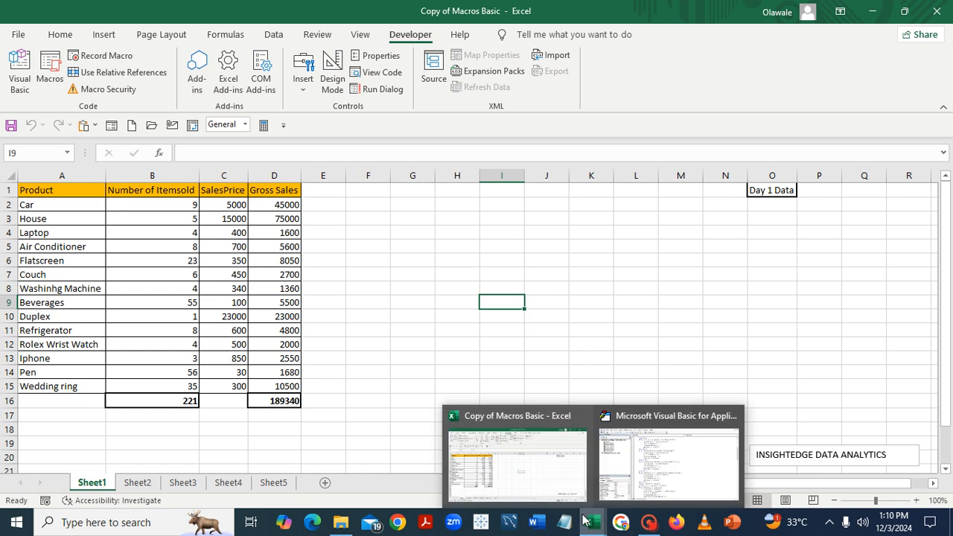
pyautogui.moveTo(652, 462)
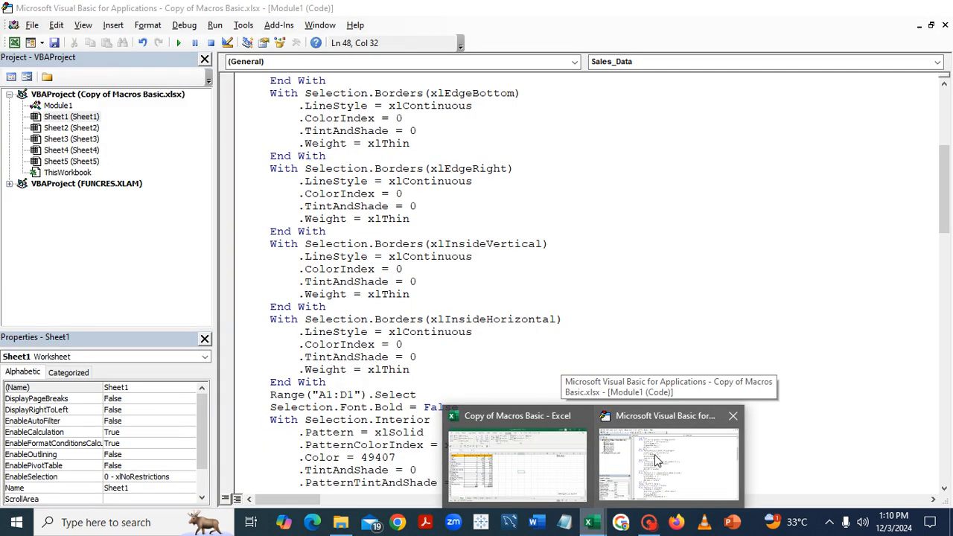
pyautogui.click(655, 460)
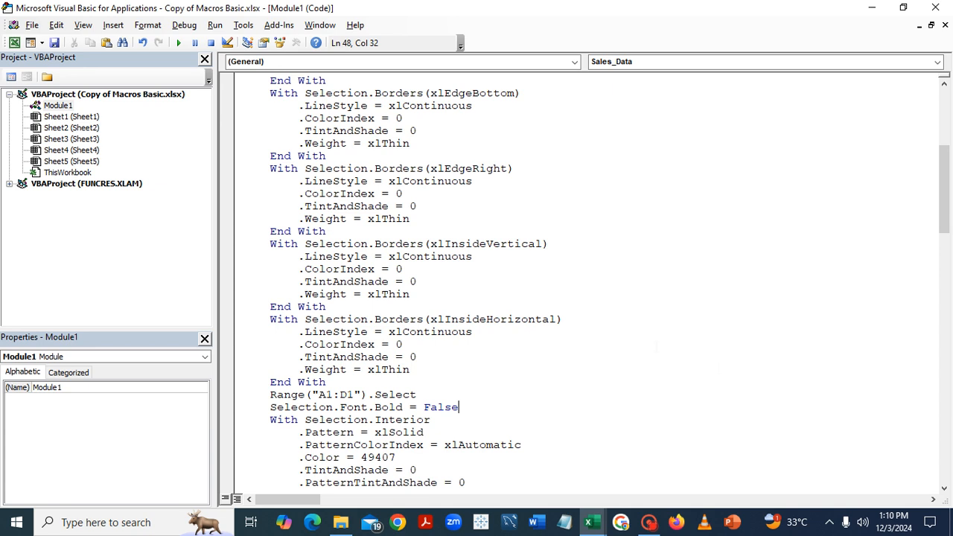
pyautogui.moveTo(650, 523)
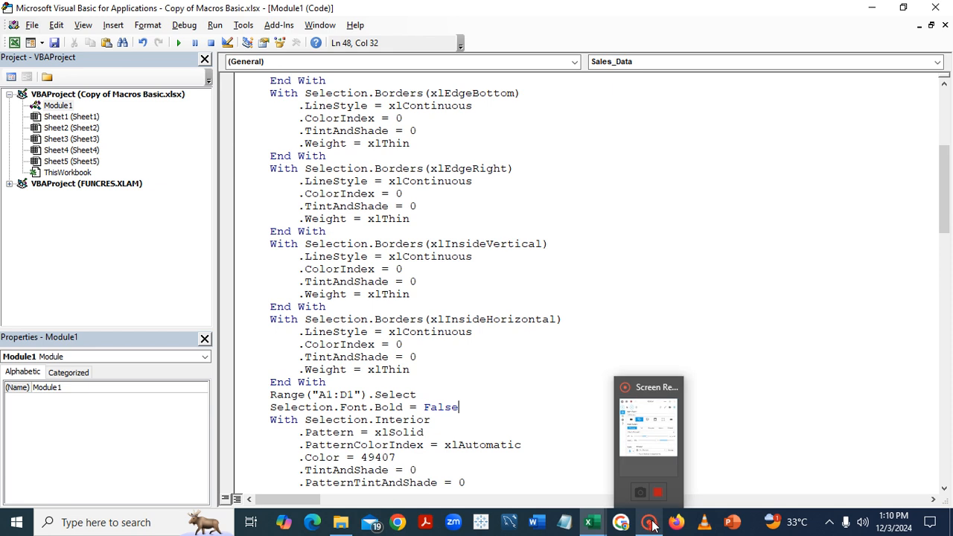